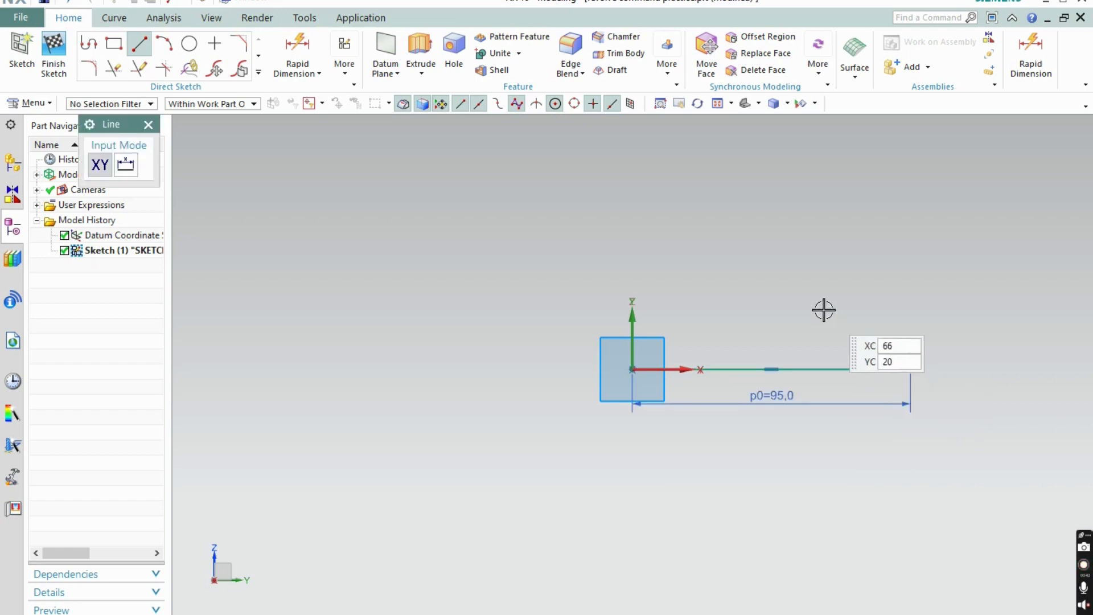
left_click(910, 370)
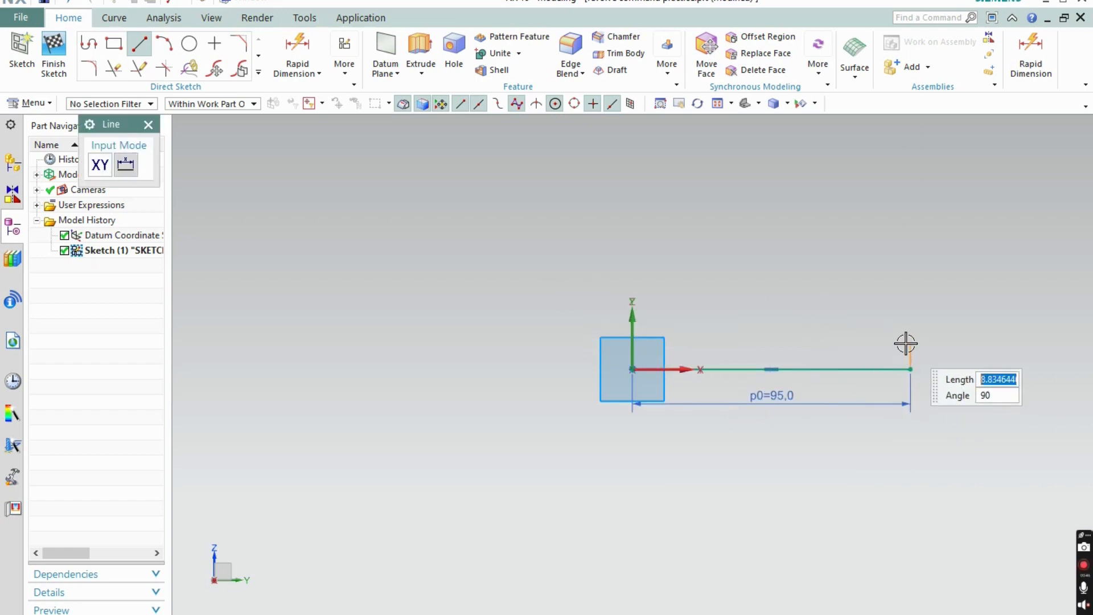
key("Tab")
key("Return")
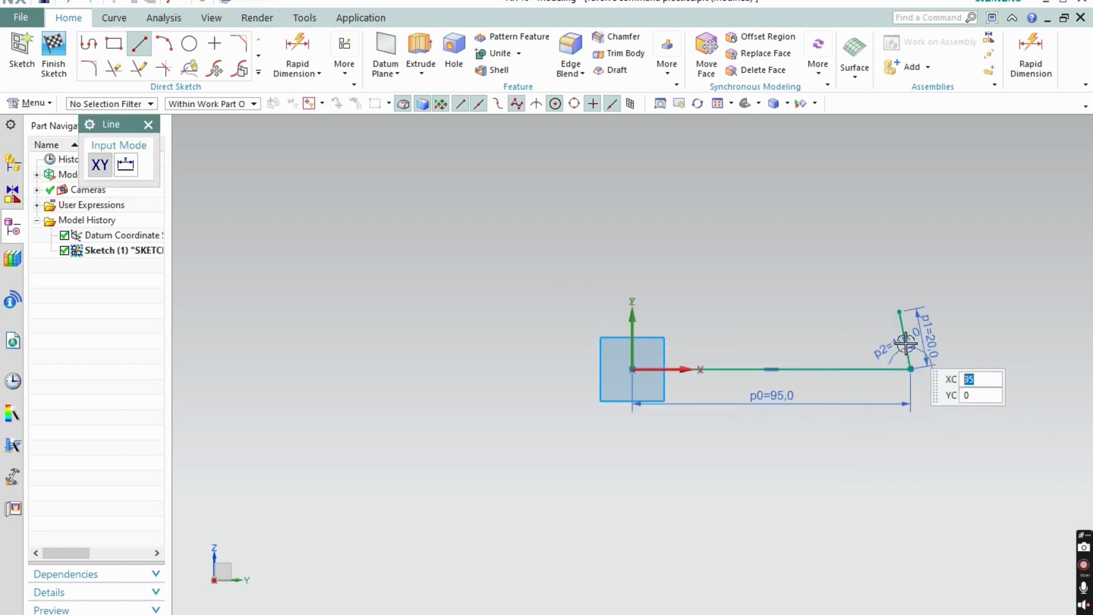
key("ctrl+z")
Complete the base rectangle with a 20 mm vertical line from the baseline's free end, a 95 mm line back, and a closing line to the origin
left_click(909, 371)
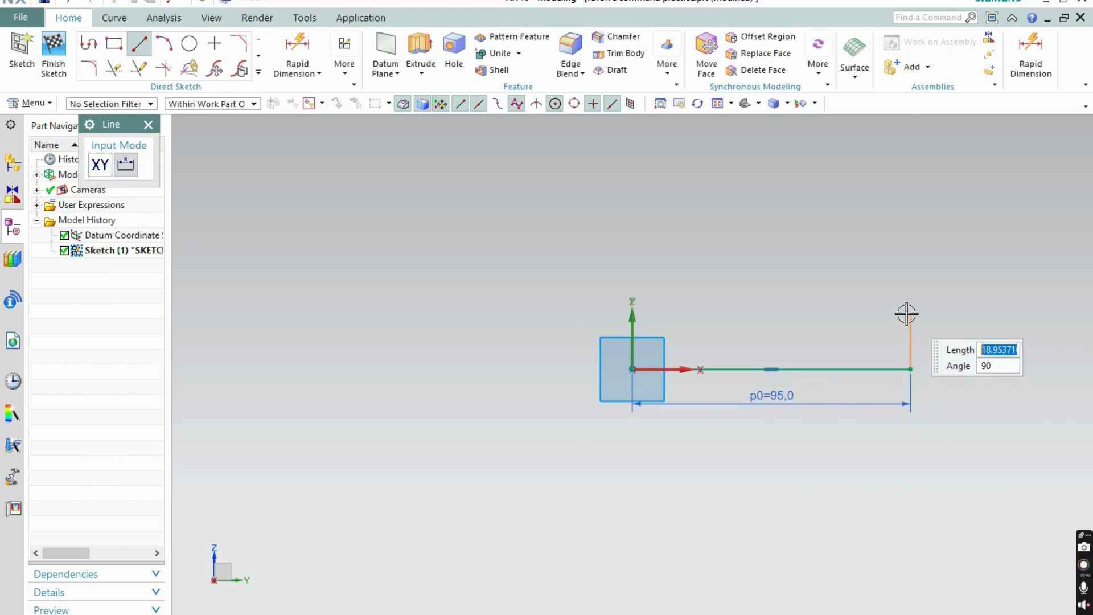
key("Return")
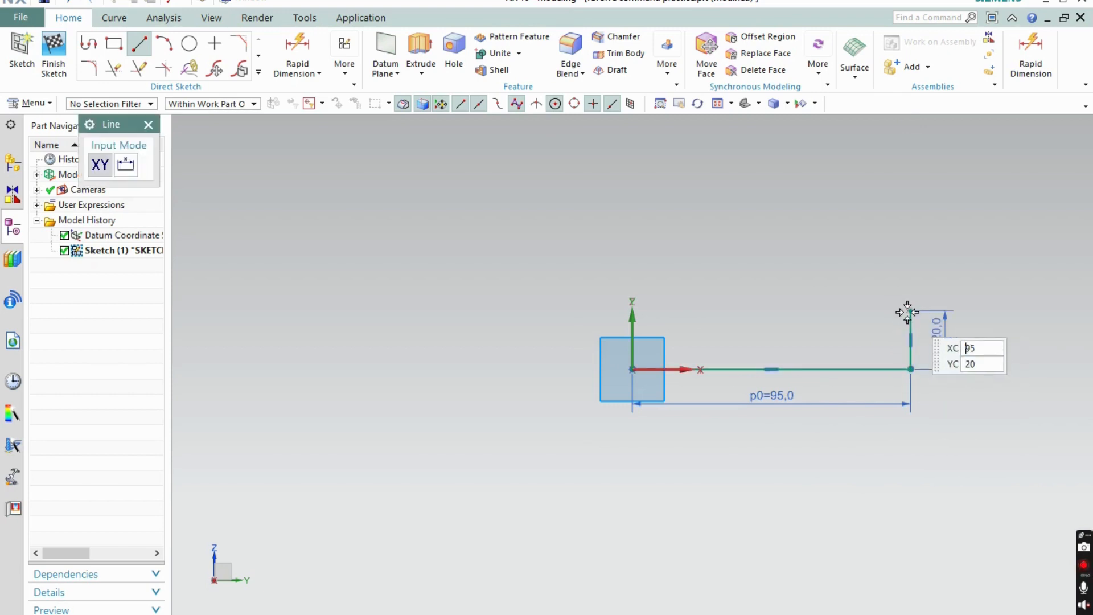
left_click(909, 312)
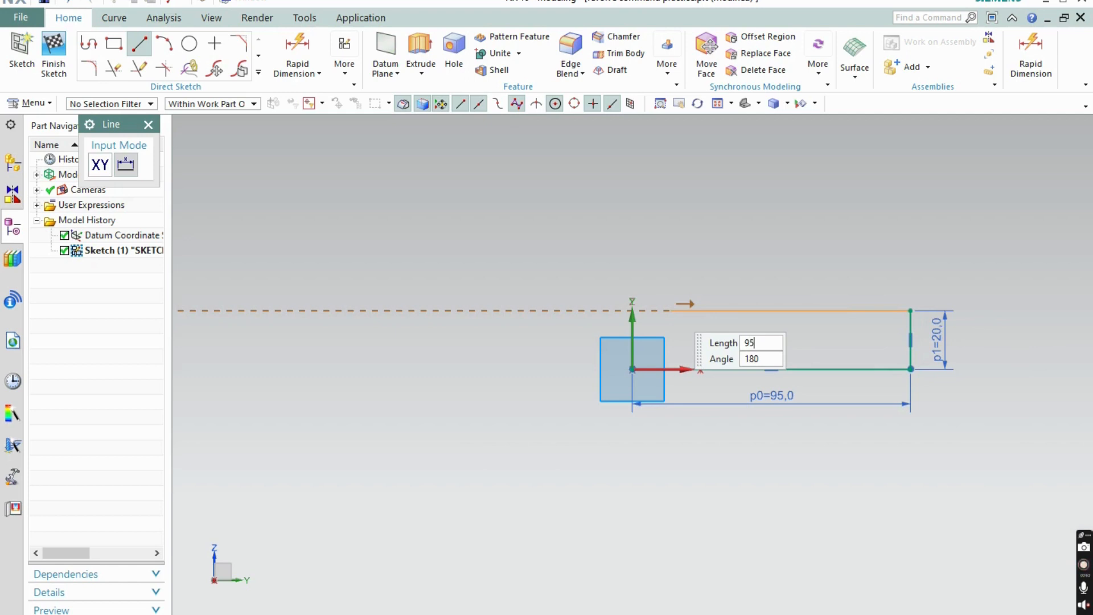
type("95")
key("Return")
left_click(632, 370)
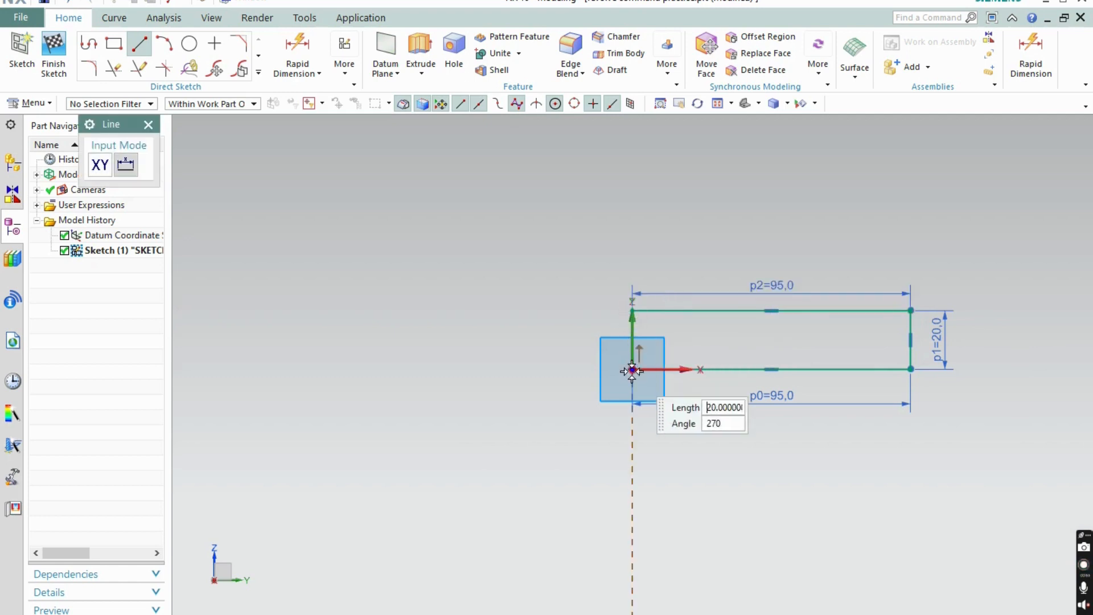
key("Escape")
Check the reference drawing and fillet the rectangle's corner at the origin with a 25 mm radius
key("alt+Tab")
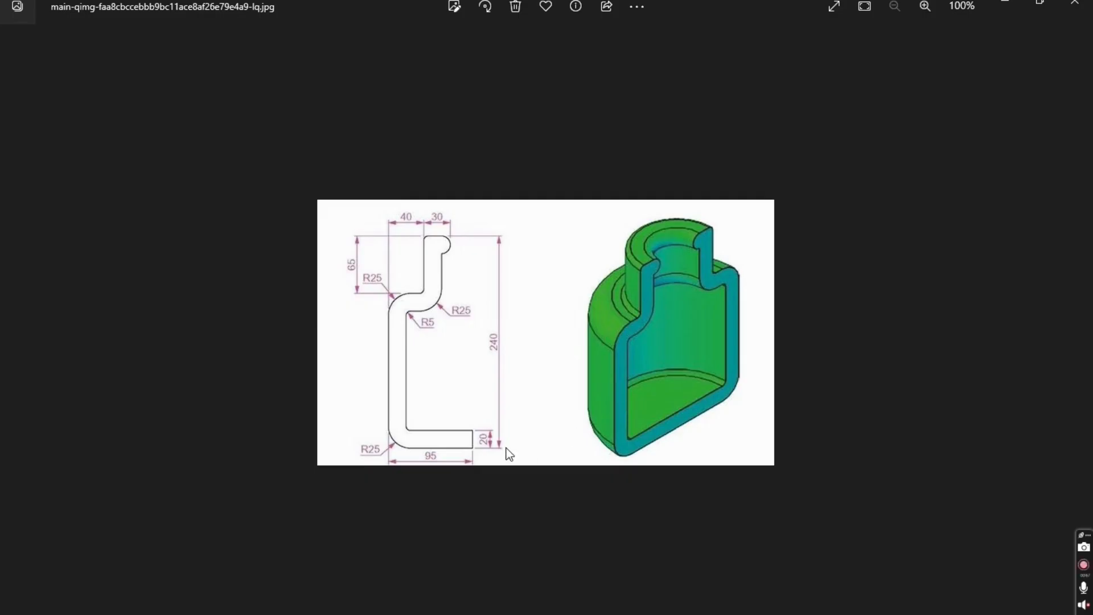
key("alt+Tab")
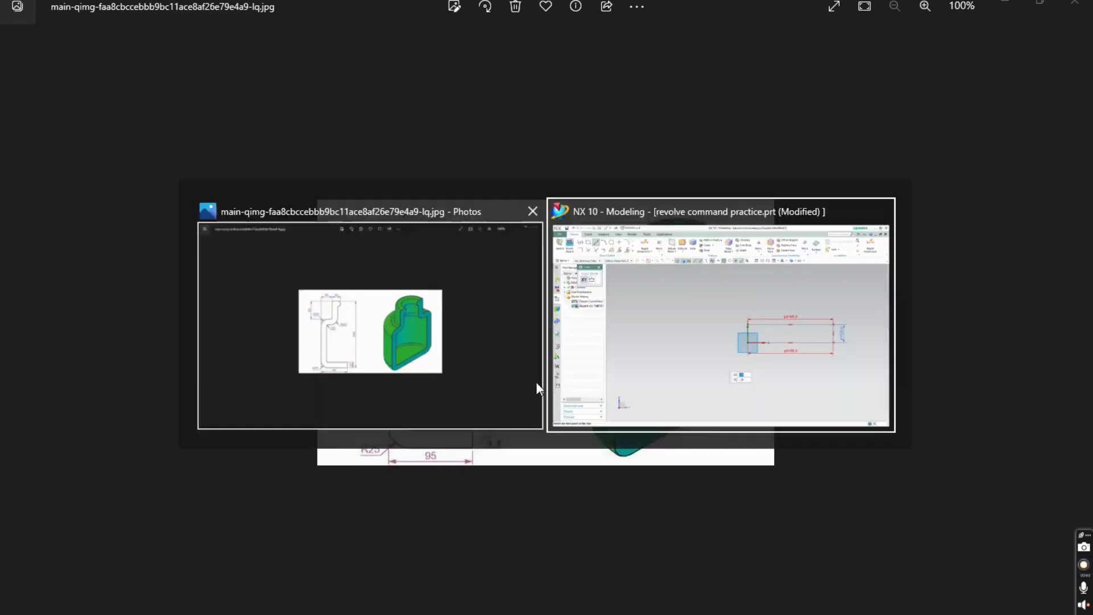
scroll(786, 341, "down", 2)
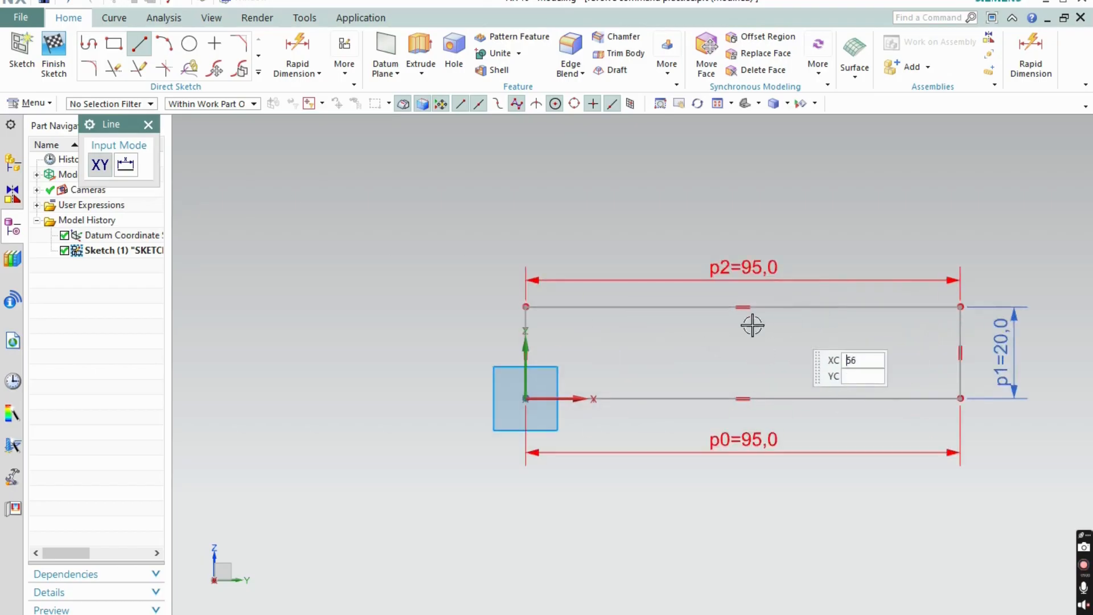
left_click(90, 68)
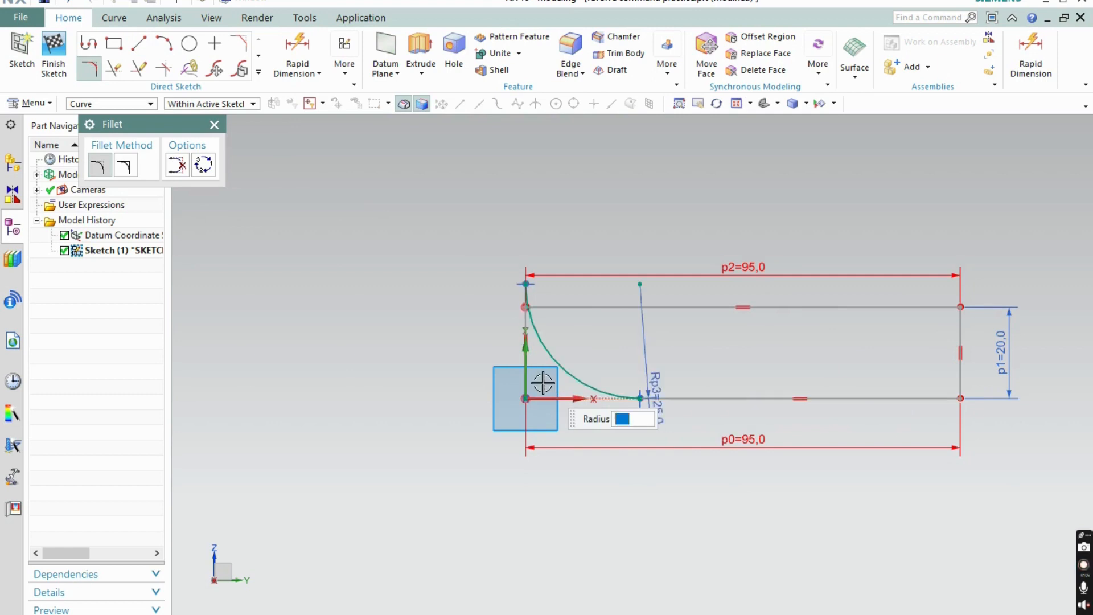
key("Escape")
Delete the leftover vertical line of the rectangle beside the fillet arc
scroll(534, 291, "down", 4)
scroll(519, 310, "down", 3)
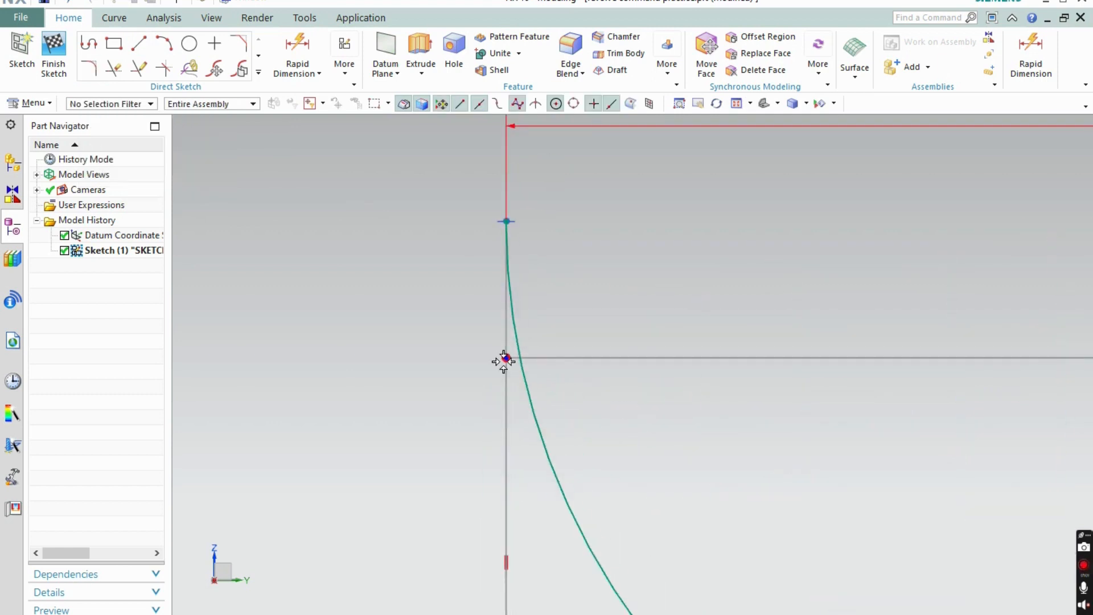
left_click(499, 444)
key("Delete")
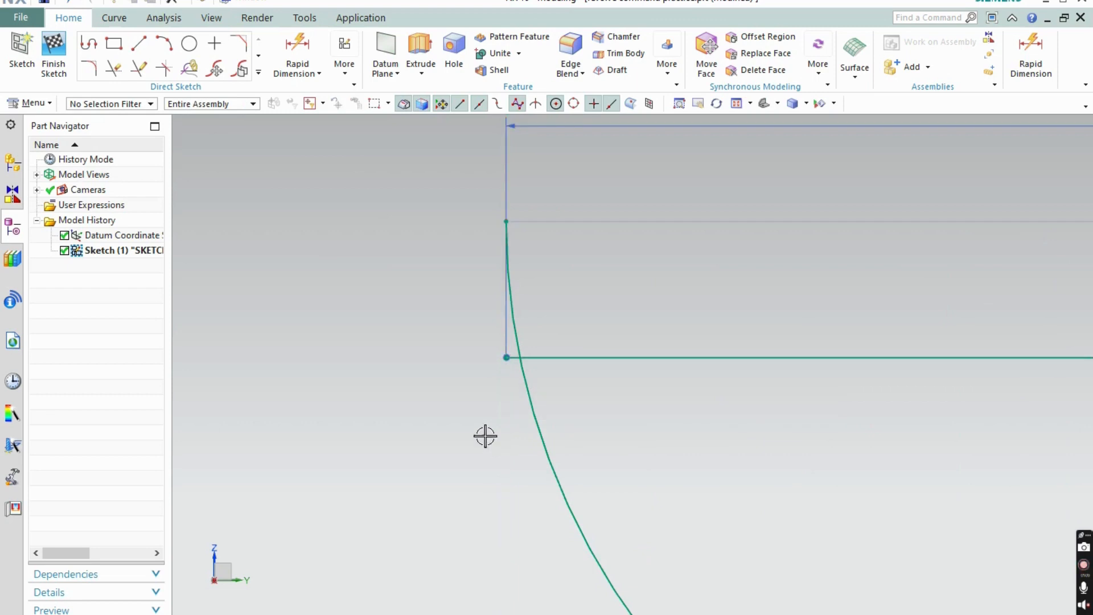
Trim the short end of the rectangle's upper line that sticks out past the fillet arc
scroll(508, 361, "down", 4)
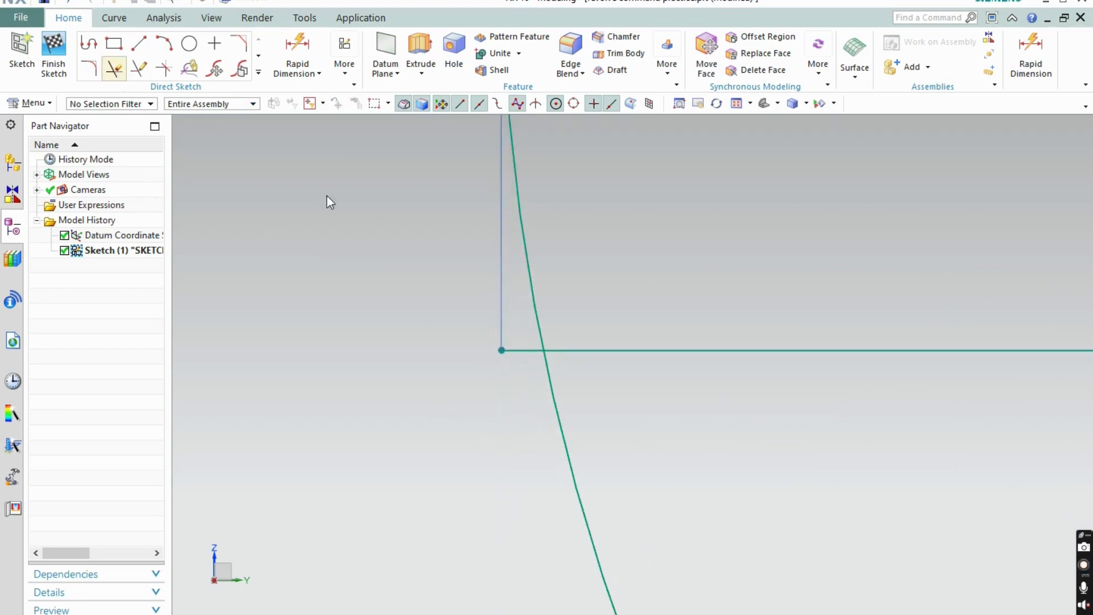
key("t")
left_click(519, 399)
scroll(377, 395, "up", 6)
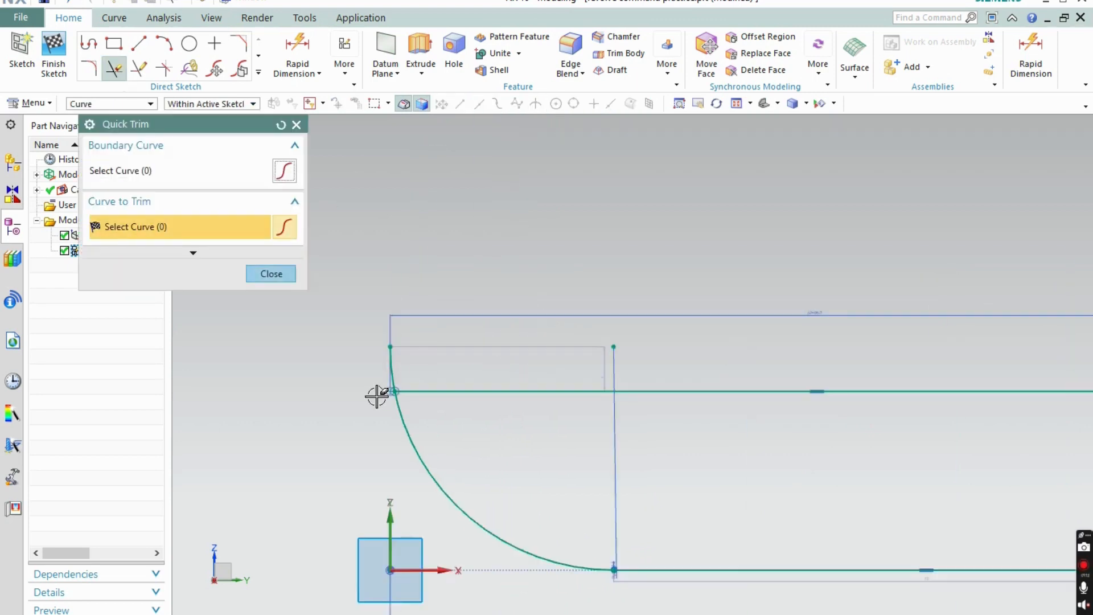
key("Escape")
scroll(371, 357, "down", 5)
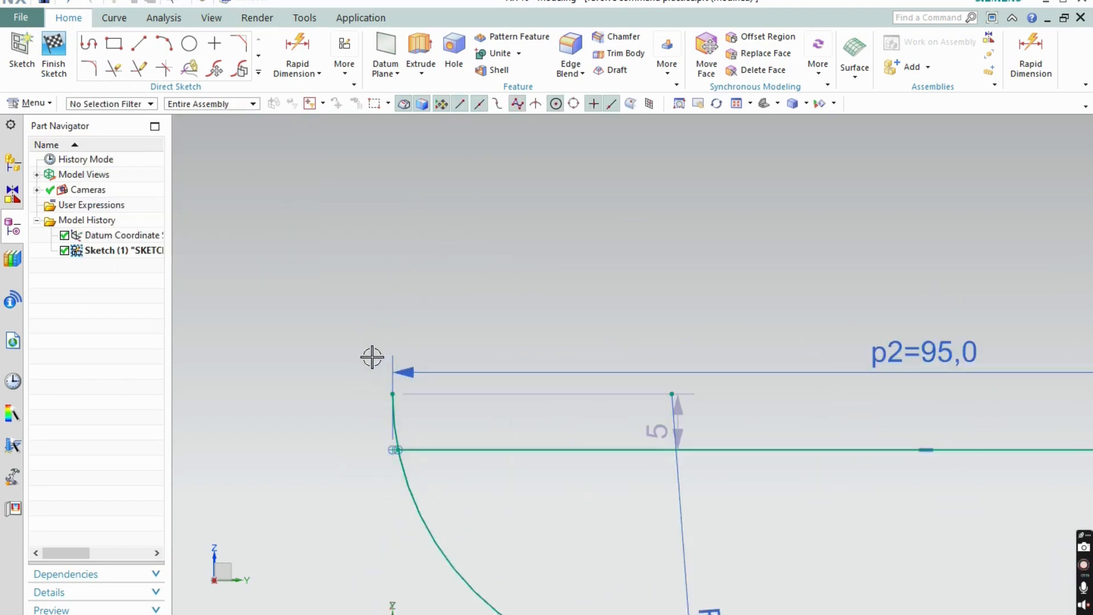
Check the heights in the reference drawing and calculate 240 − 65 in Calculator
key("alt+Tab")
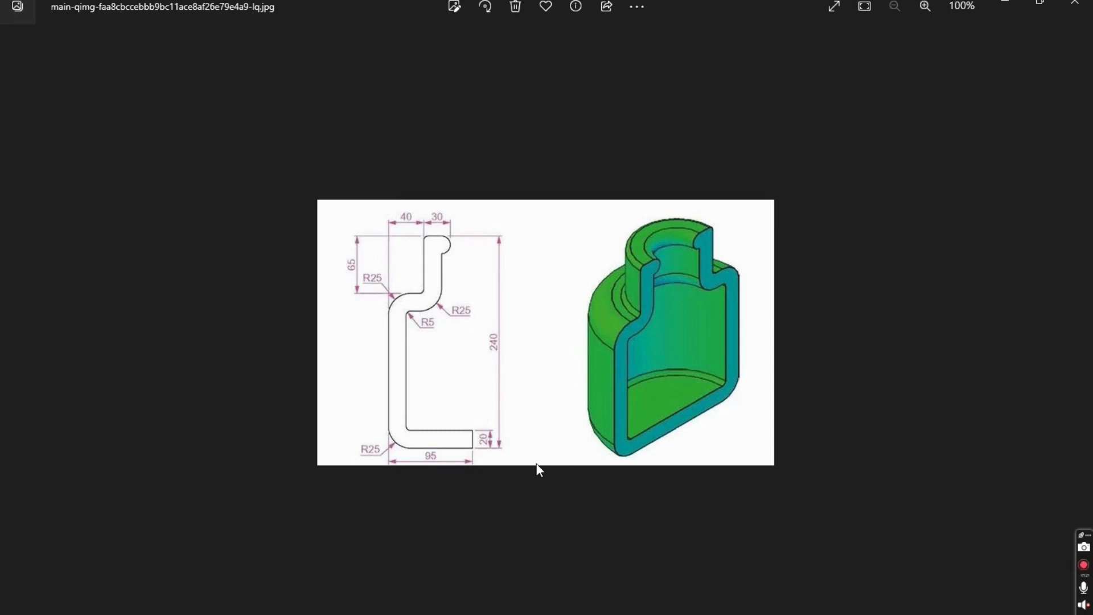
key("alt+Tab")
key("XF86Calculator")
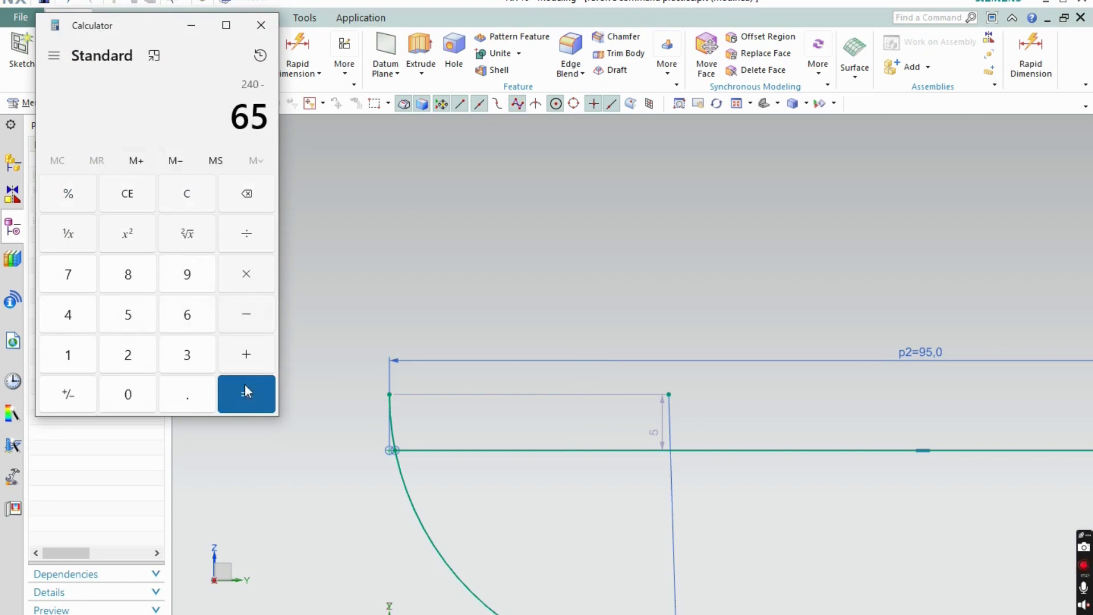
left_click(200, 33)
Draw a 175 mm vertical line at 90° upward from the upper end of the fillet arc
scroll(357, 410, "down", 5)
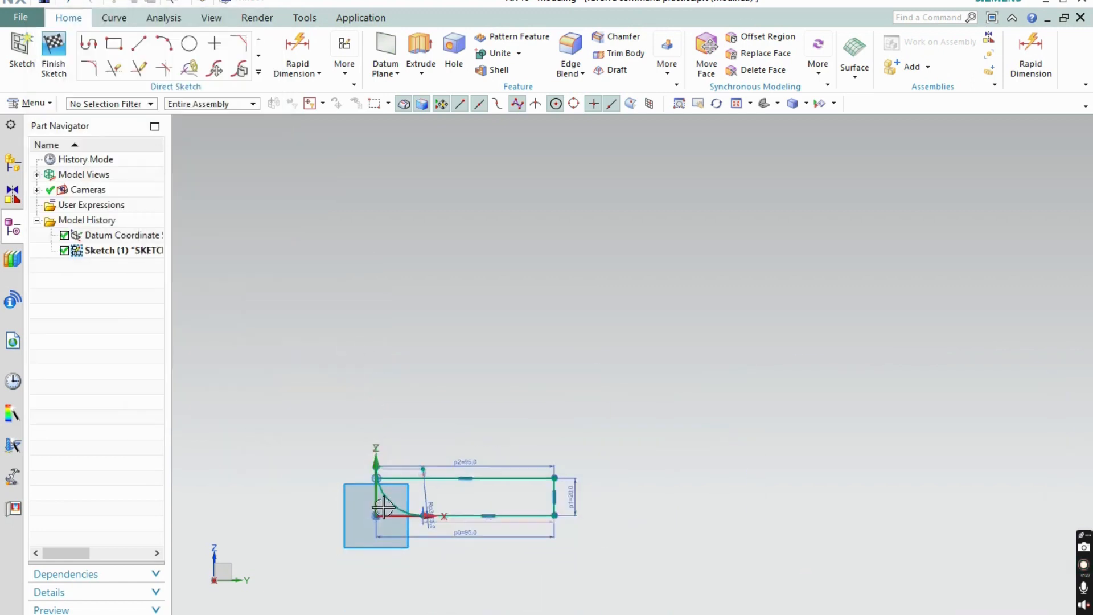
left_click(139, 43)
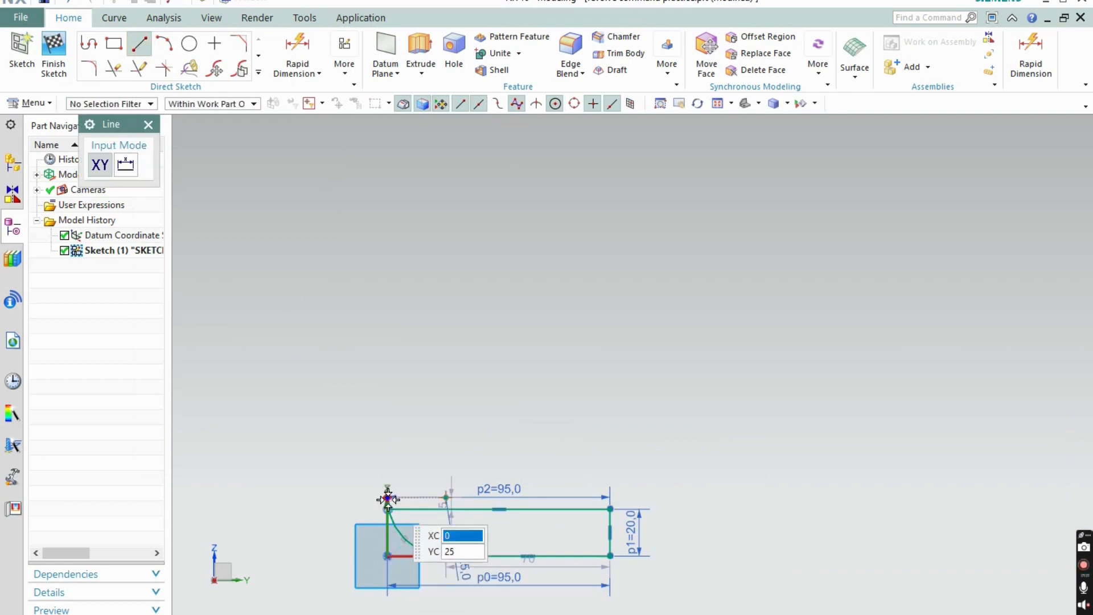
left_click(387, 498)
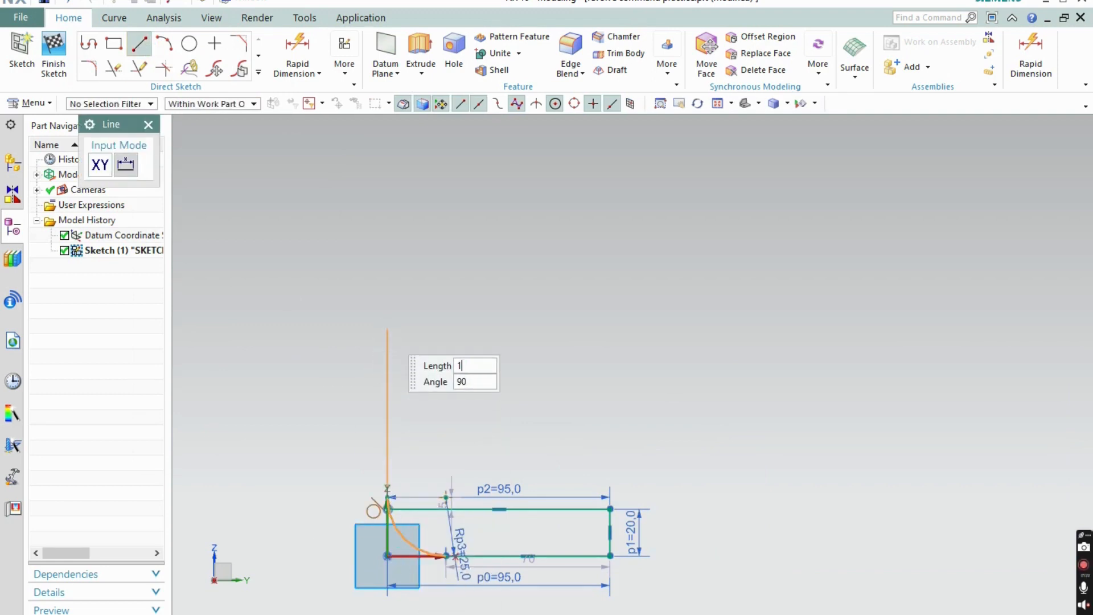
scroll(401, 382, "down", 3)
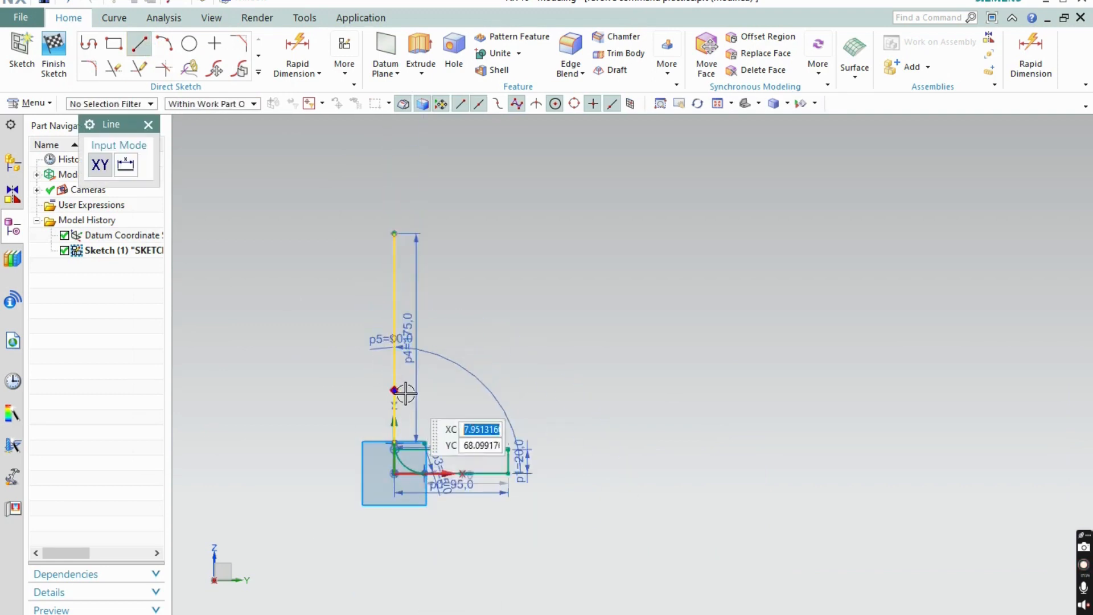
scroll(402, 268, "up", 1)
Check the shoulder in the reference drawing and draw a 40 mm horizontal line inward from the top of the 175 mm line
key("alt+Tab")
key("Tab")
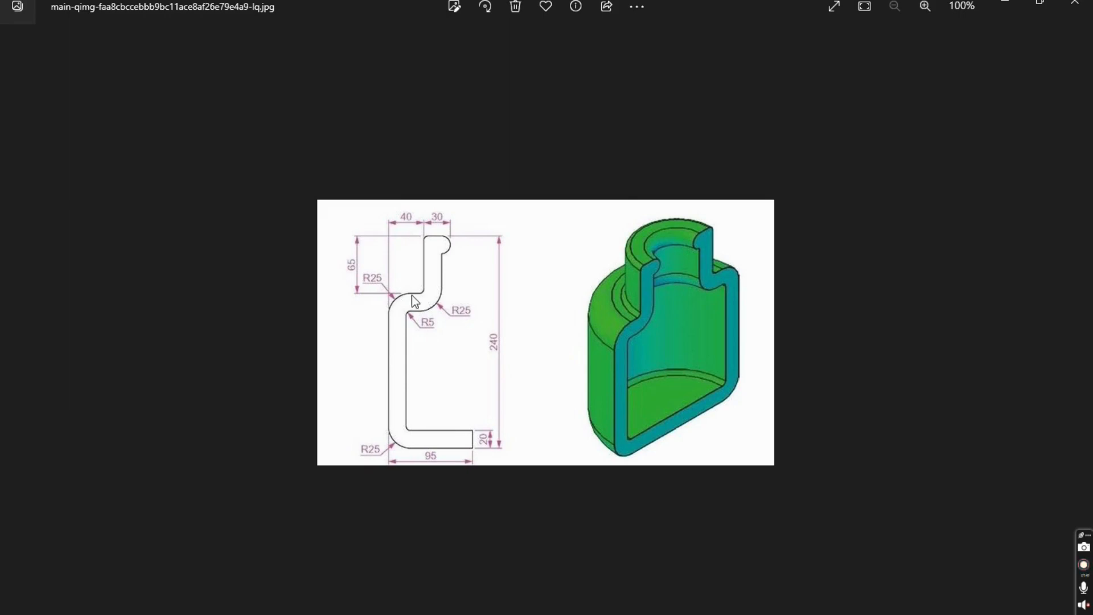
key("alt+Tab")
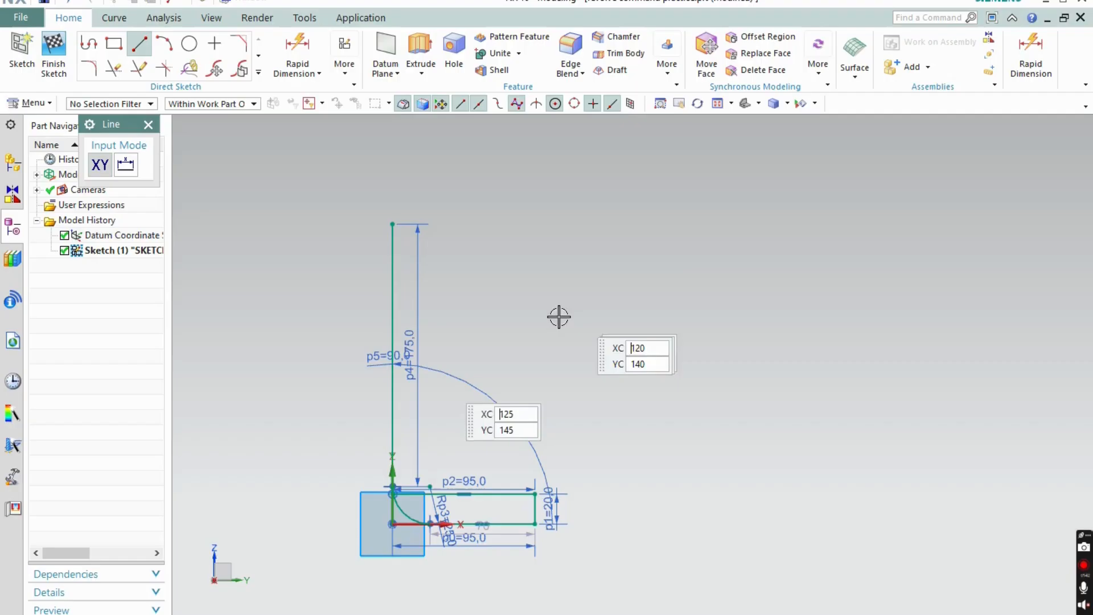
left_click(392, 224)
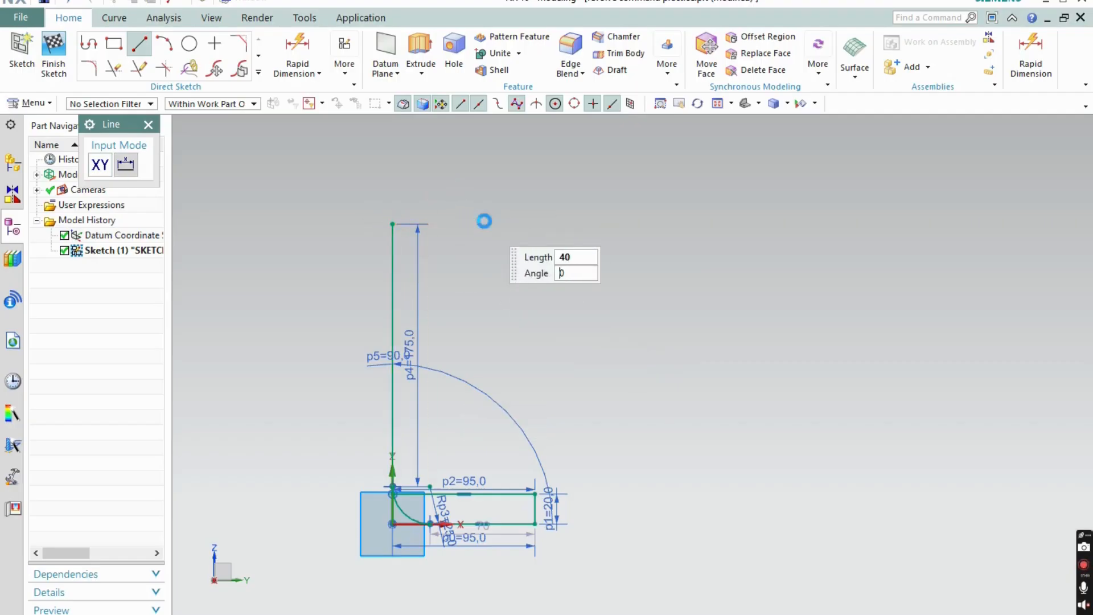
key("Return")
scroll(442, 312, "up", 2)
Check the shoulder radius in the reference drawing and fillet the corner between the 175 mm and 40 mm lines at 25 mm
key("alt+Tab")
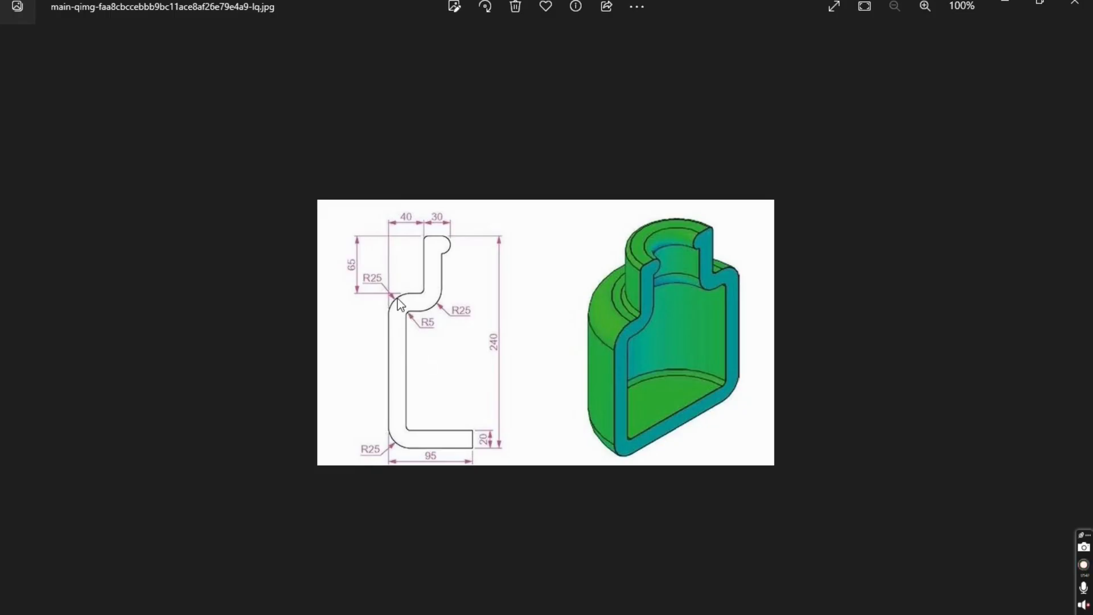
key("alt+Tab")
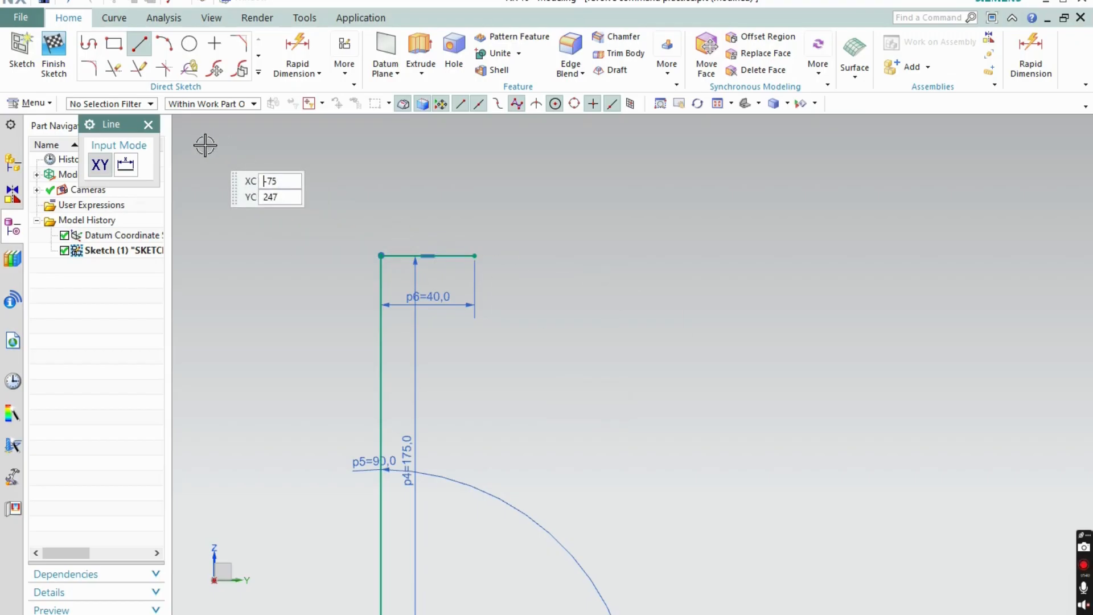
left_click(89, 69)
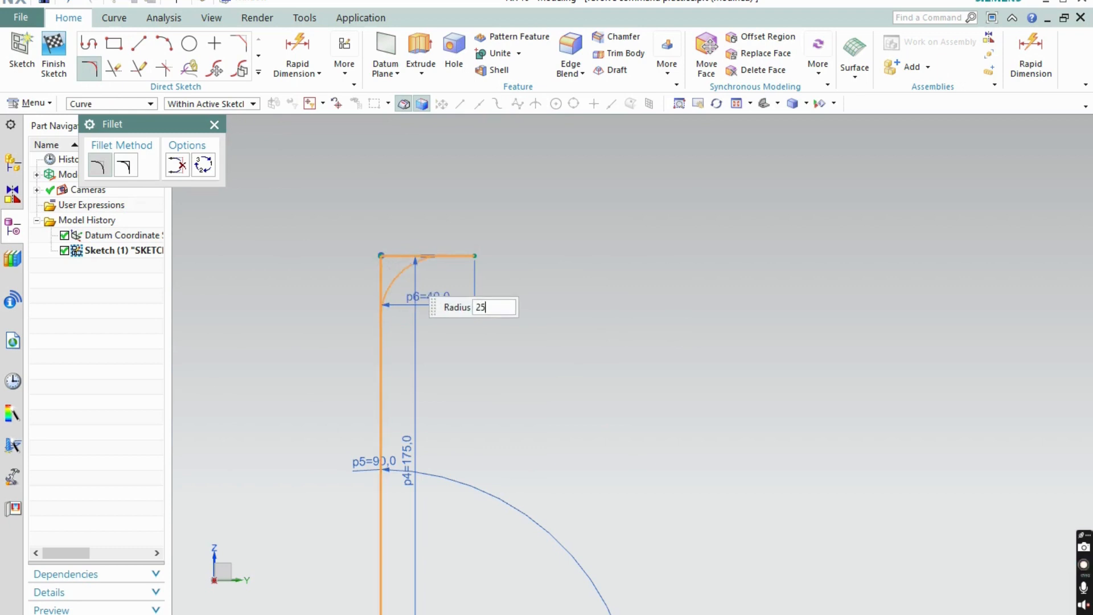
left_click(404, 271)
key("Escape")
scroll(392, 268, "down", 3)
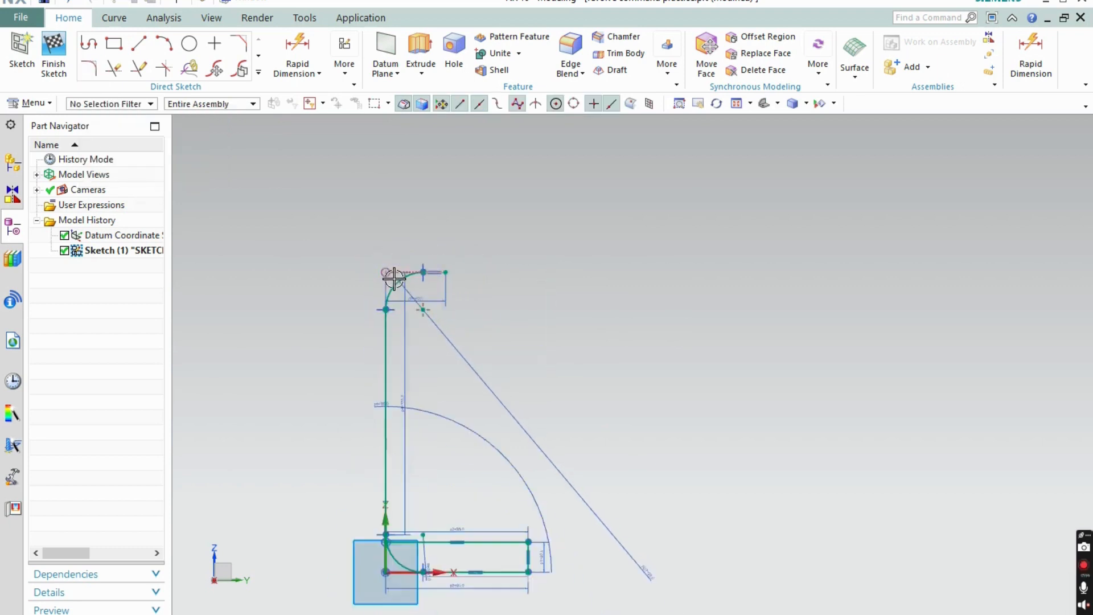
Check the neck in the reference drawing and draw a 65 mm vertical line at 90° up from the free end of the shoulder line
key("alt+Tab")
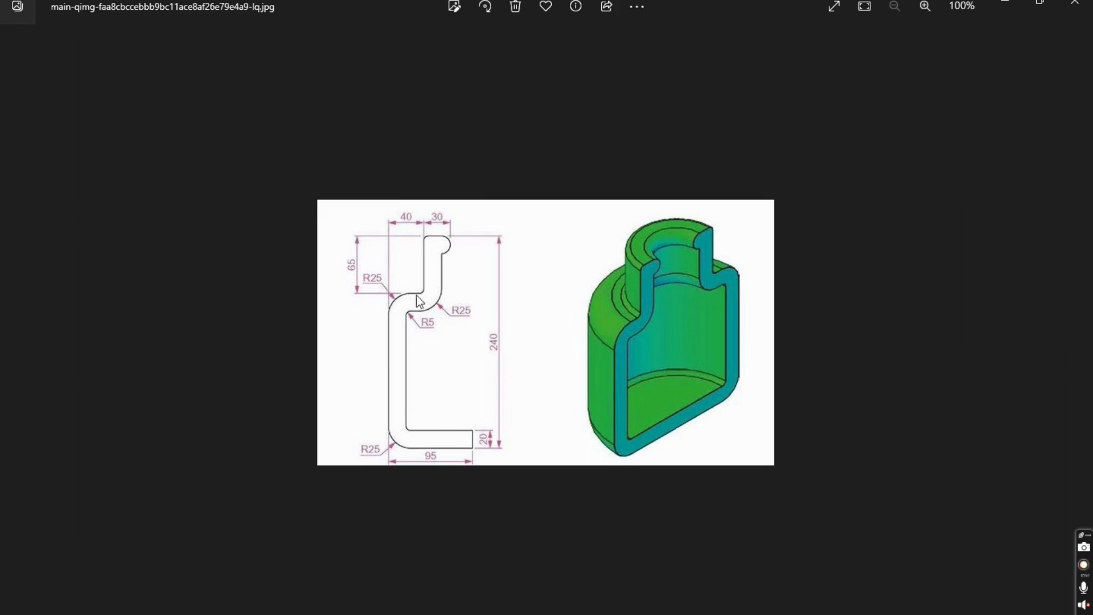
key("alt+Tab")
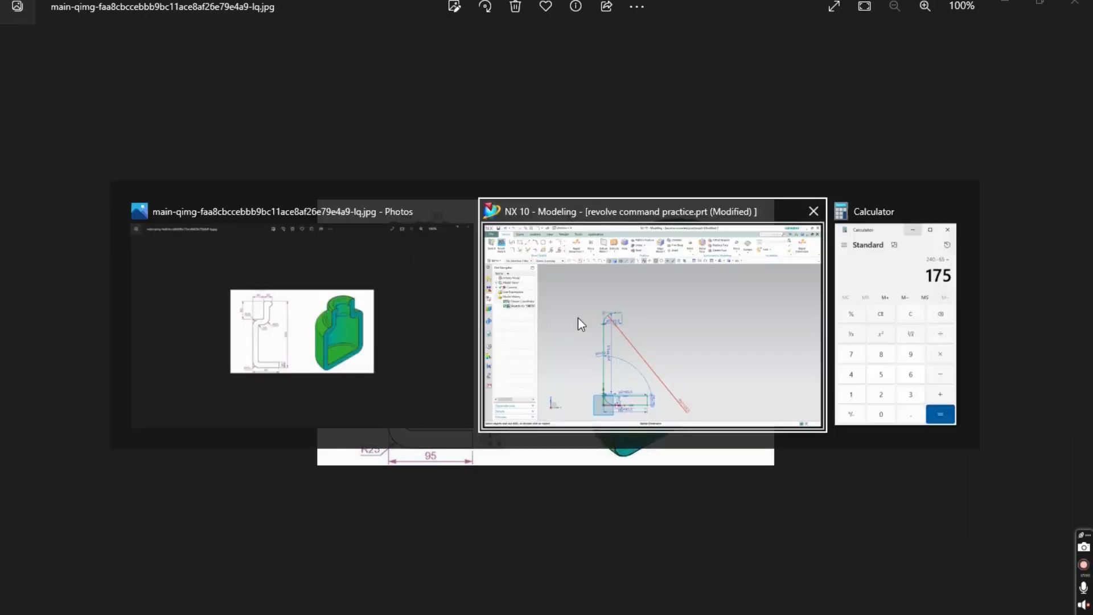
key("l")
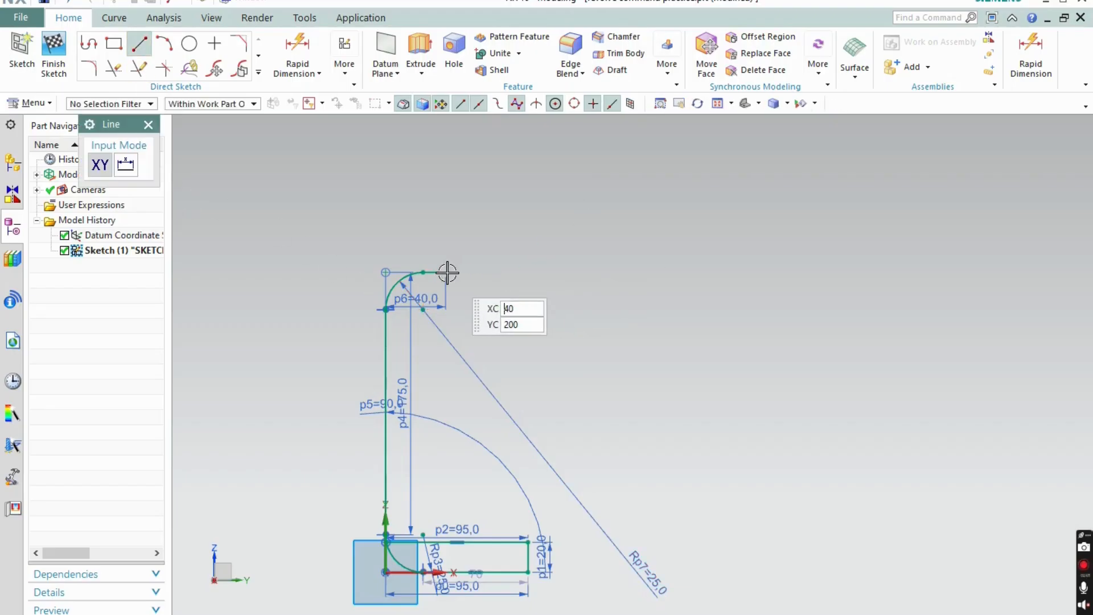
left_click(446, 273)
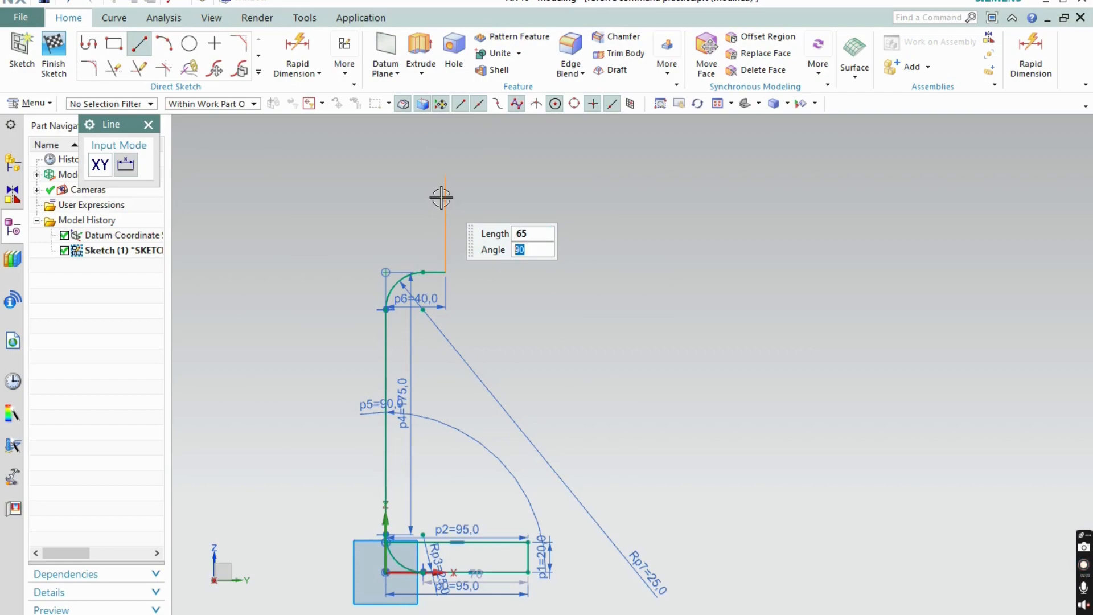
key("Return")
Check the neck in the reference drawing and fillet the corner between the shoulder line and the 65 mm neck line at 5 mm
key("alt+Tab")
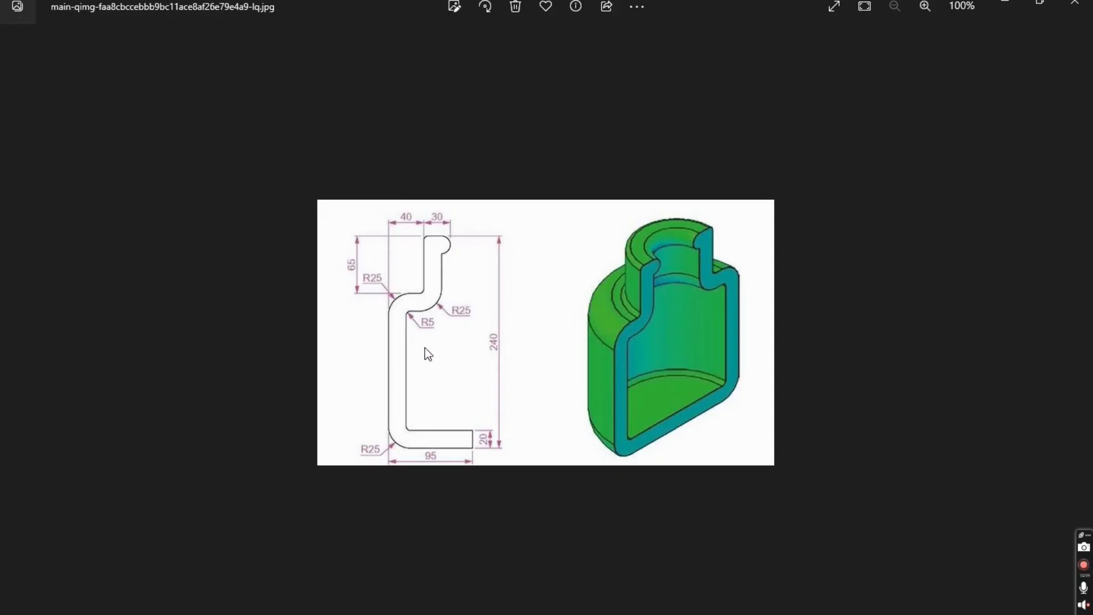
key("alt+Tab")
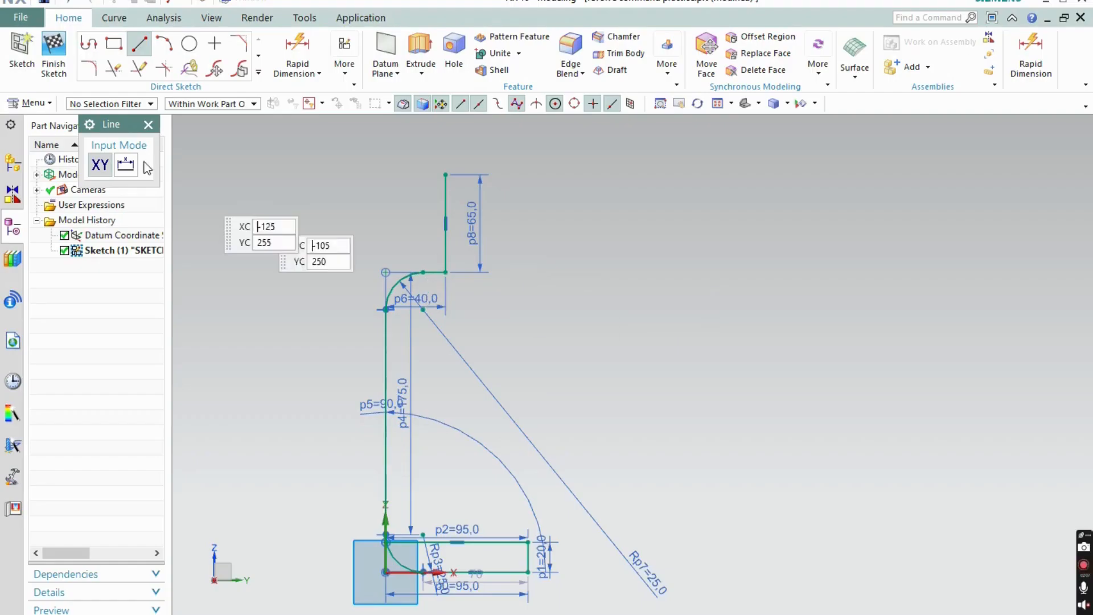
left_click(99, 70)
scroll(393, 216, "up", 4)
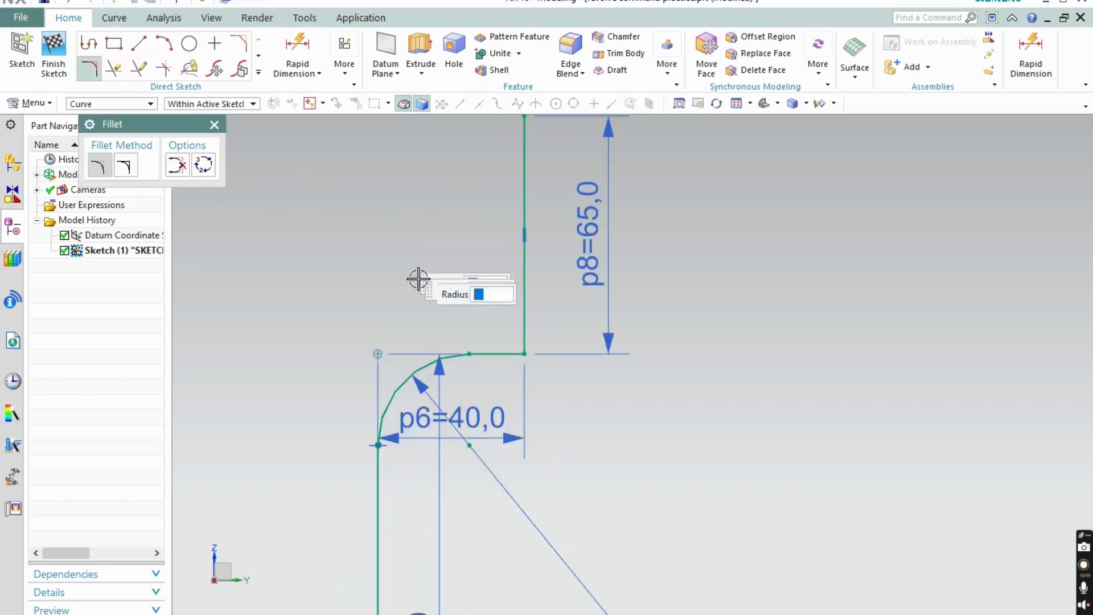
left_click(523, 327)
left_click(502, 353)
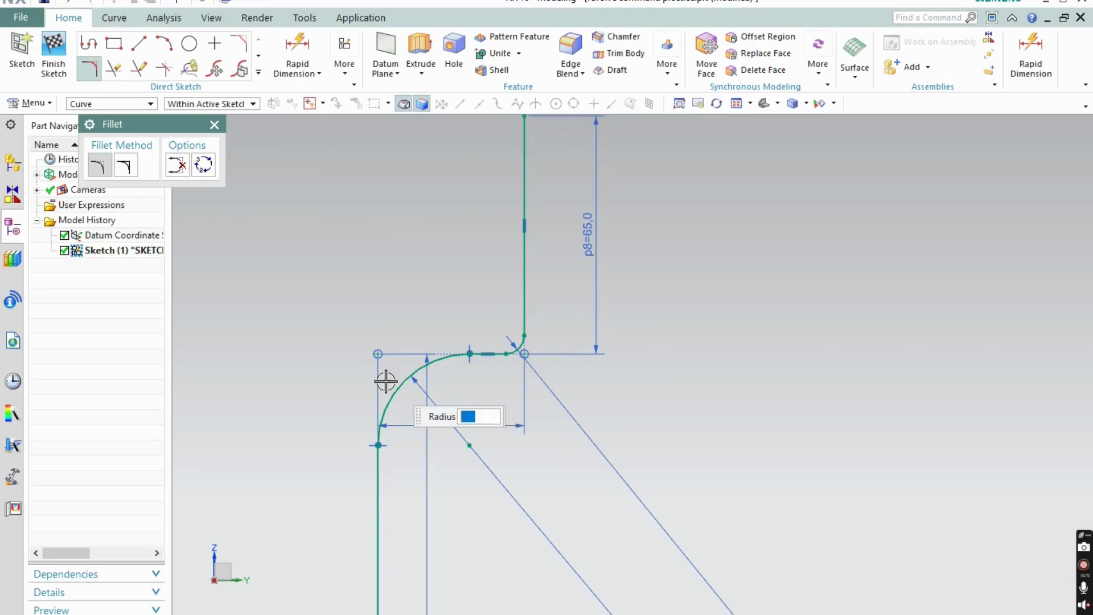
Check the neck's top in the reference drawing and draw a 20 mm horizontal line at 0° from the upper end of the neck line
key("alt+Tab")
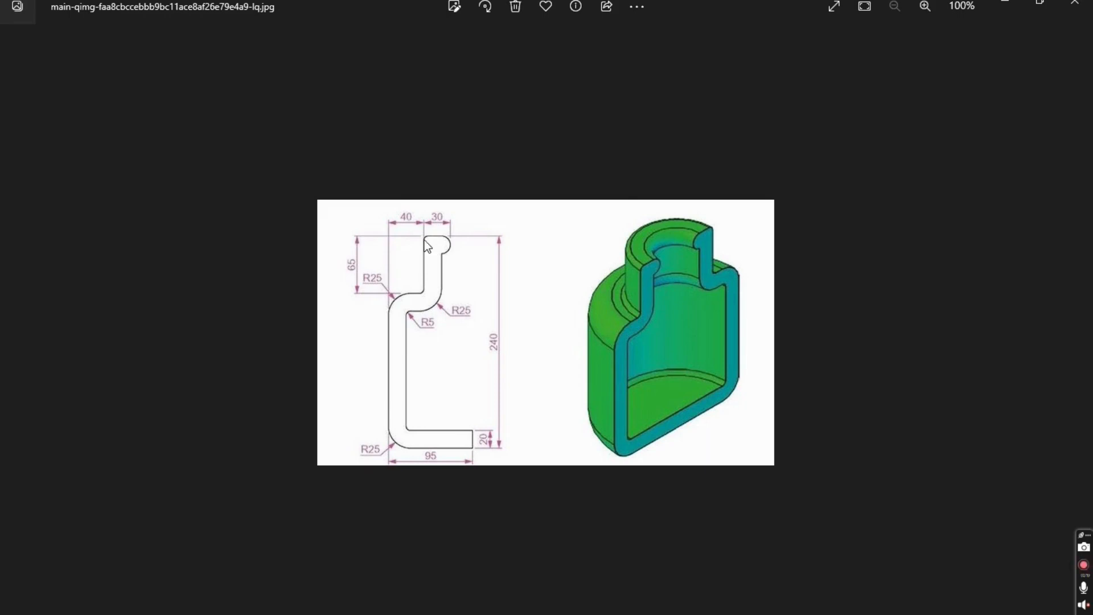
key("alt+Tab")
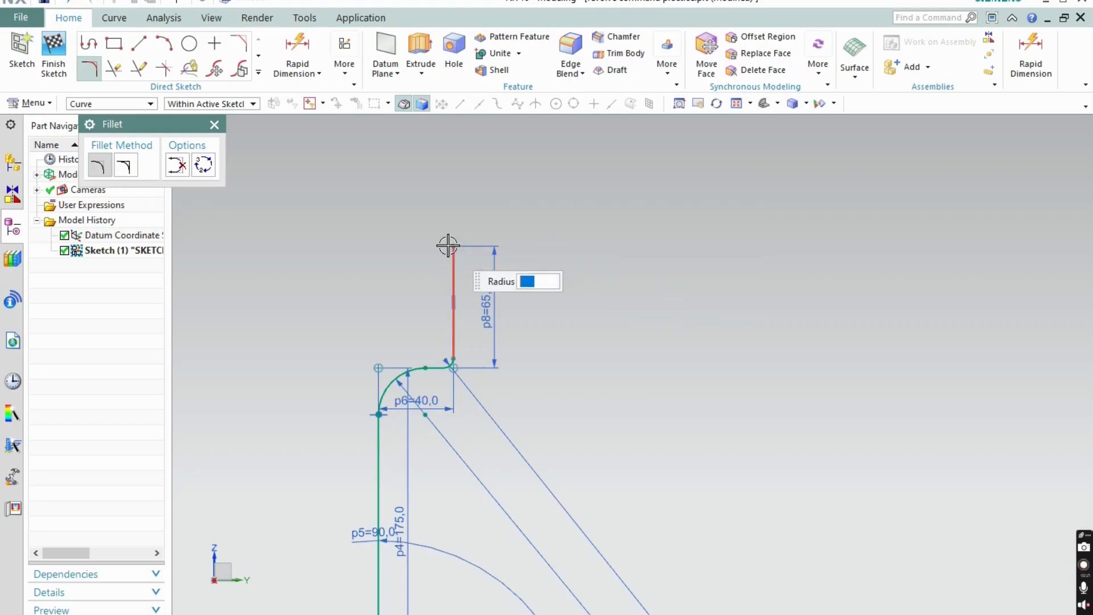
key("l")
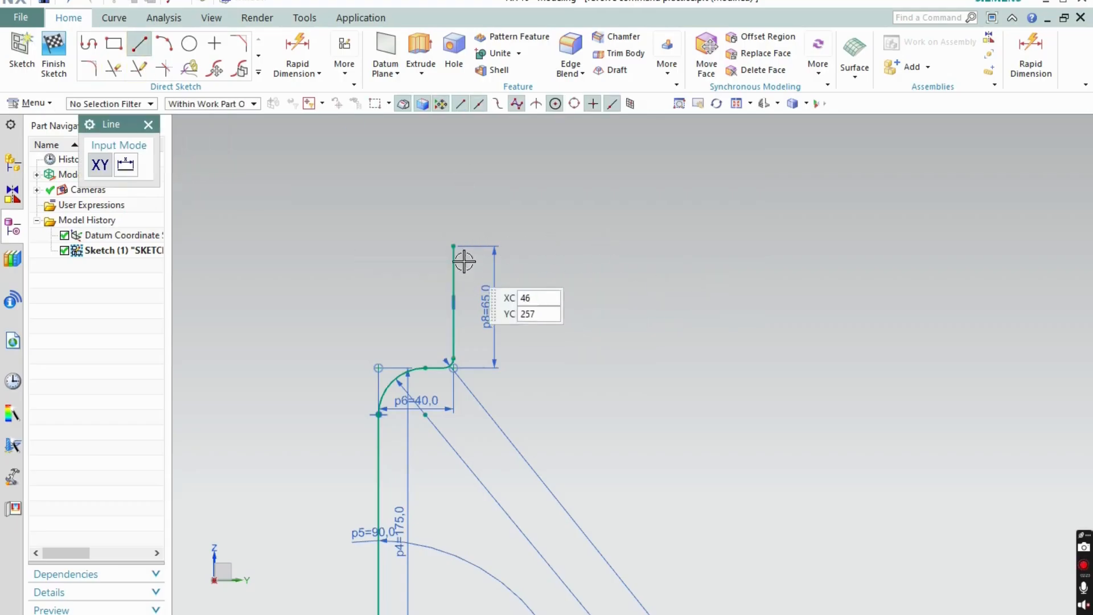
left_click(453, 242)
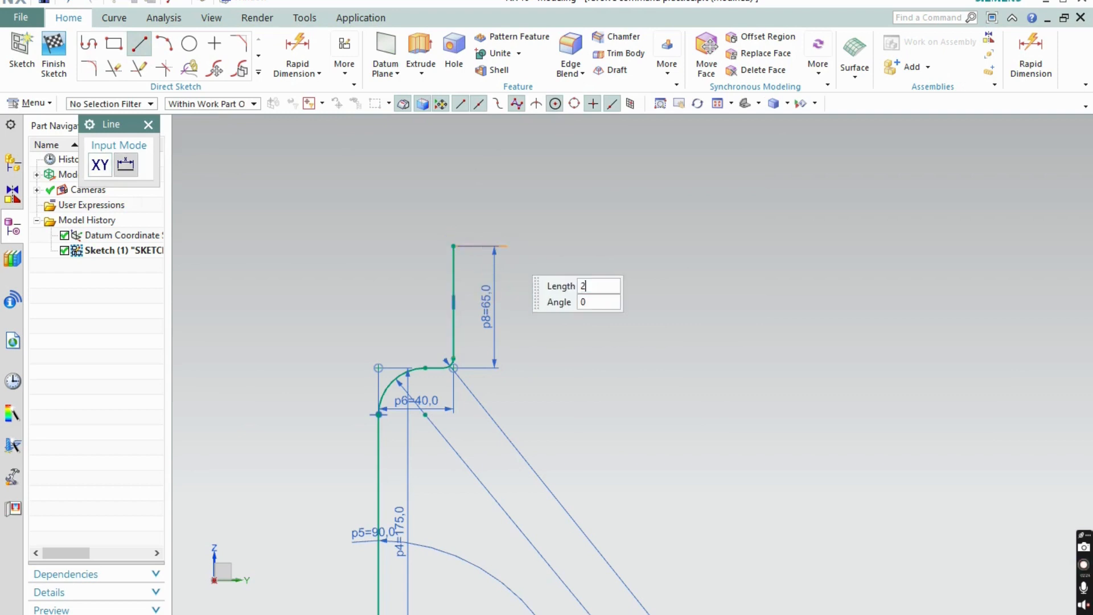
key("Return")
scroll(521, 243, "up", 2)
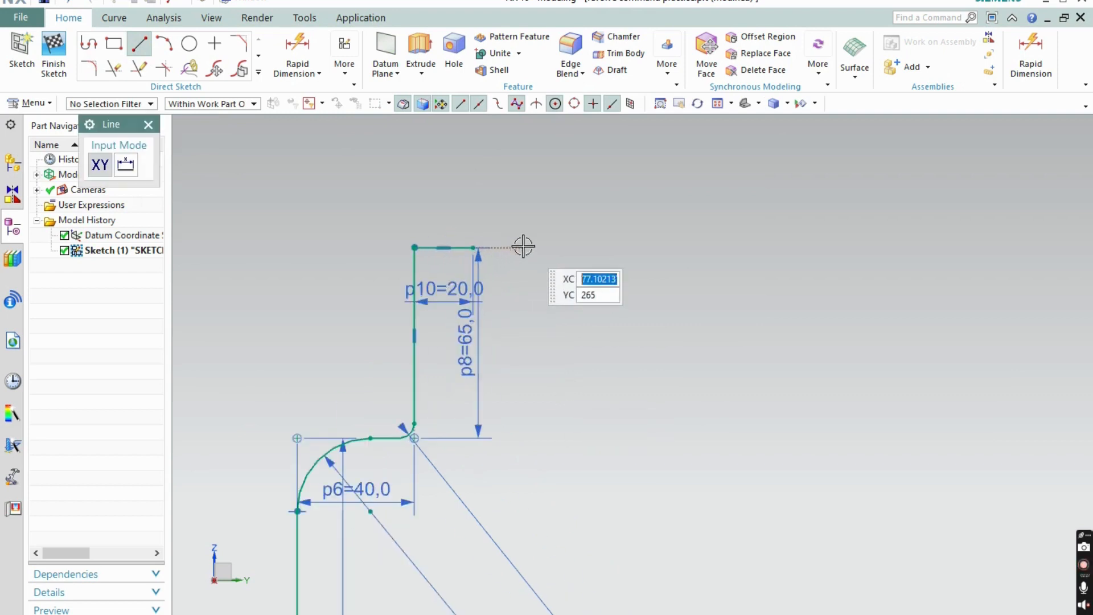
Draw a 20 mm vertical line at 270° from the top line's free end and a 20 mm diameter circle centred on its midpoint
left_click(472, 248)
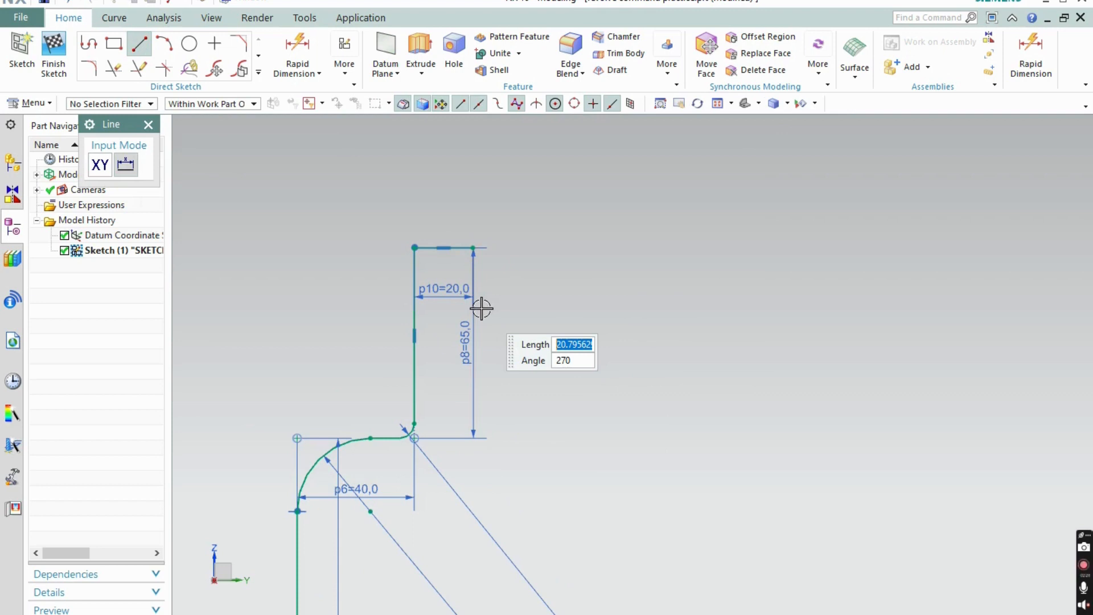
key("Return")
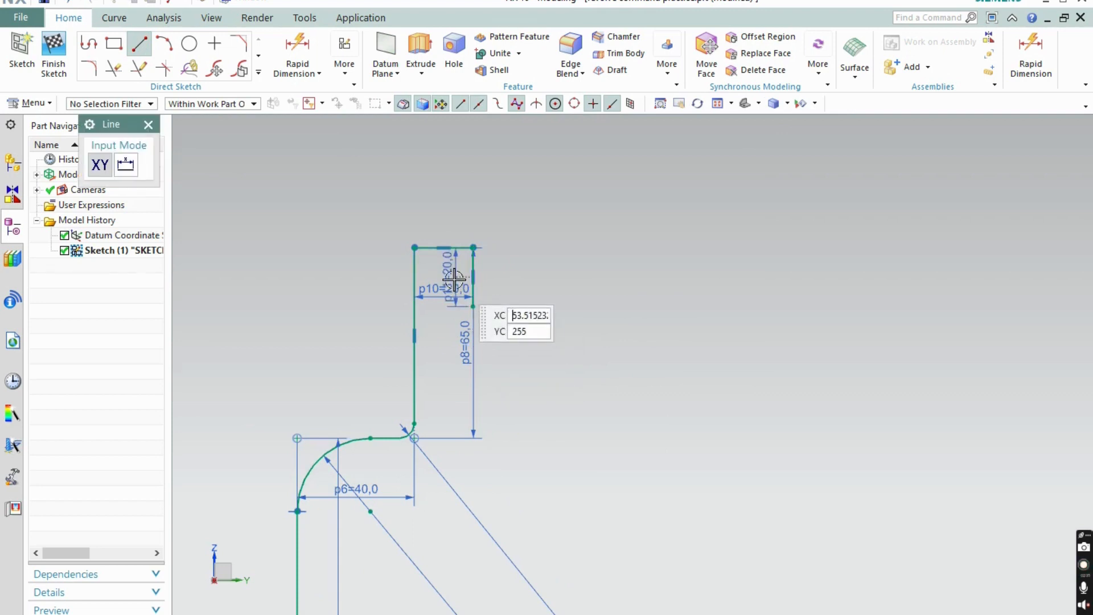
left_click(191, 44)
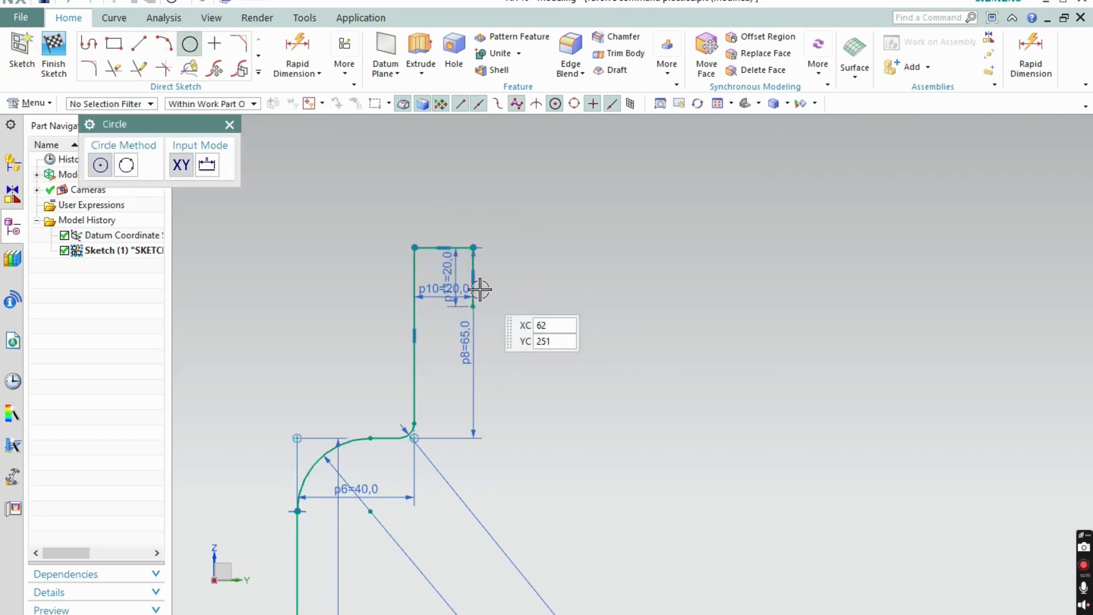
left_click(473, 277)
key("Return")
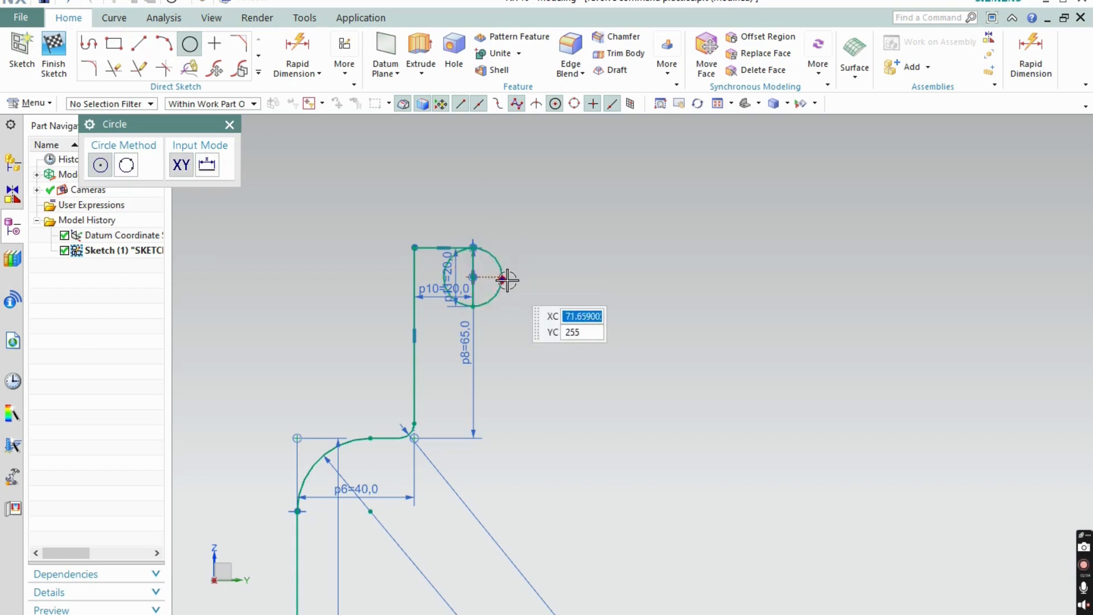
Delete the 20 mm vertical line running through the lip circle
key("Escape")
scroll(506, 279, "up", 4)
left_click(426, 250)
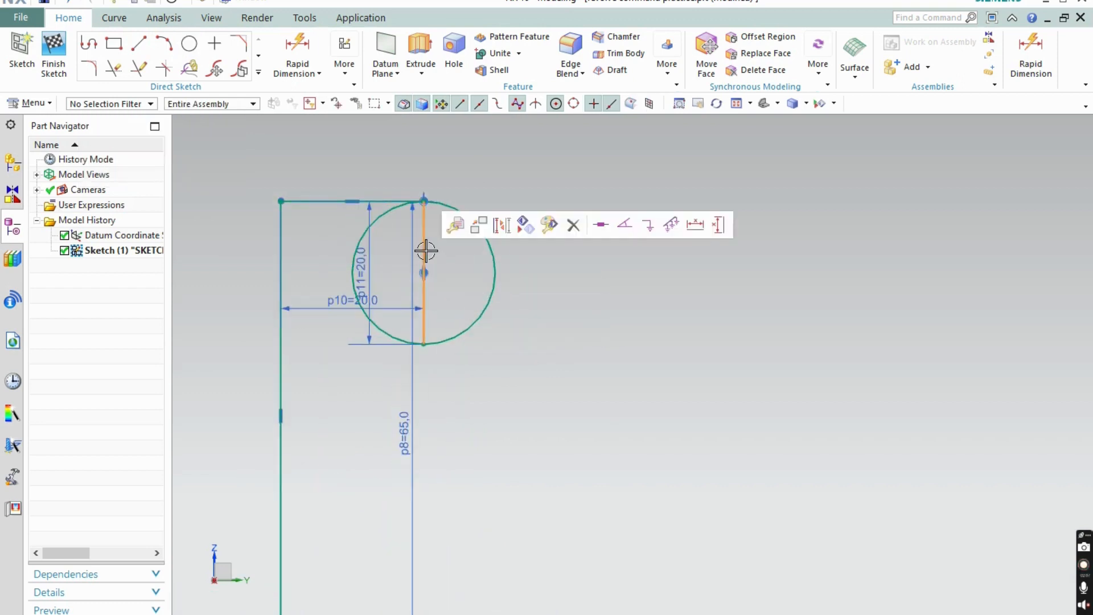
key("Delete")
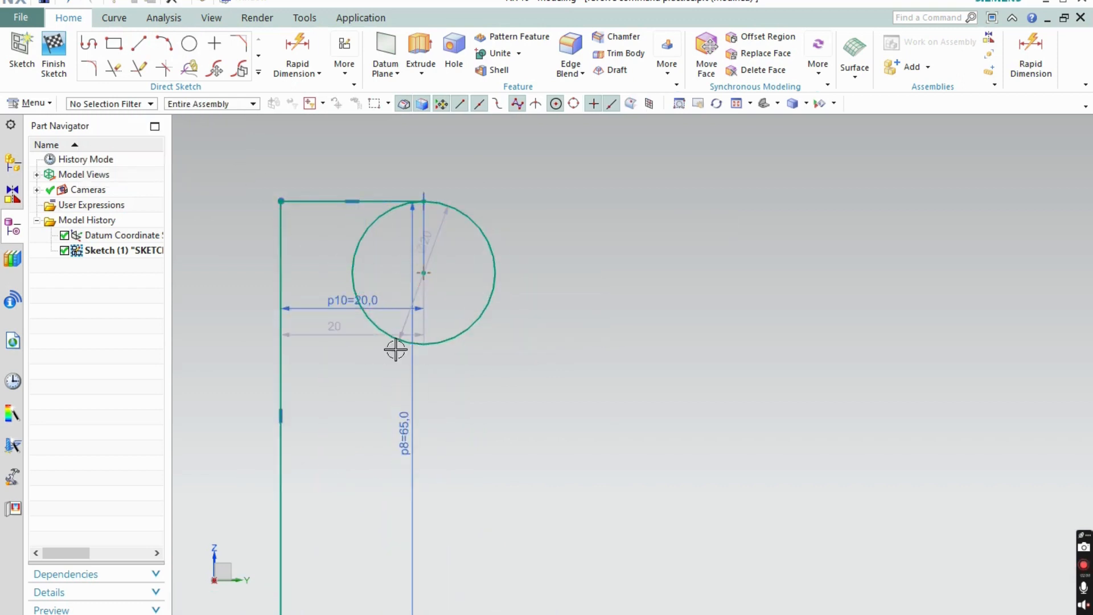
Draw a horizontal line about 33 mm long at 180° from the circle's lowest point, crossing the neck line
scroll(456, 349, "down", 3)
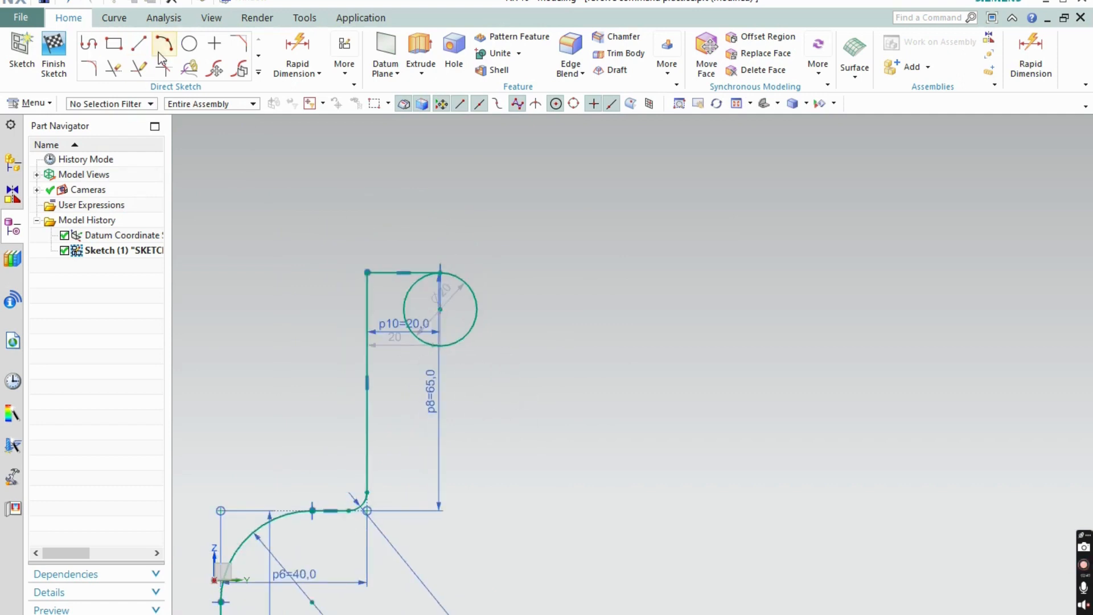
key("l")
left_click(439, 345)
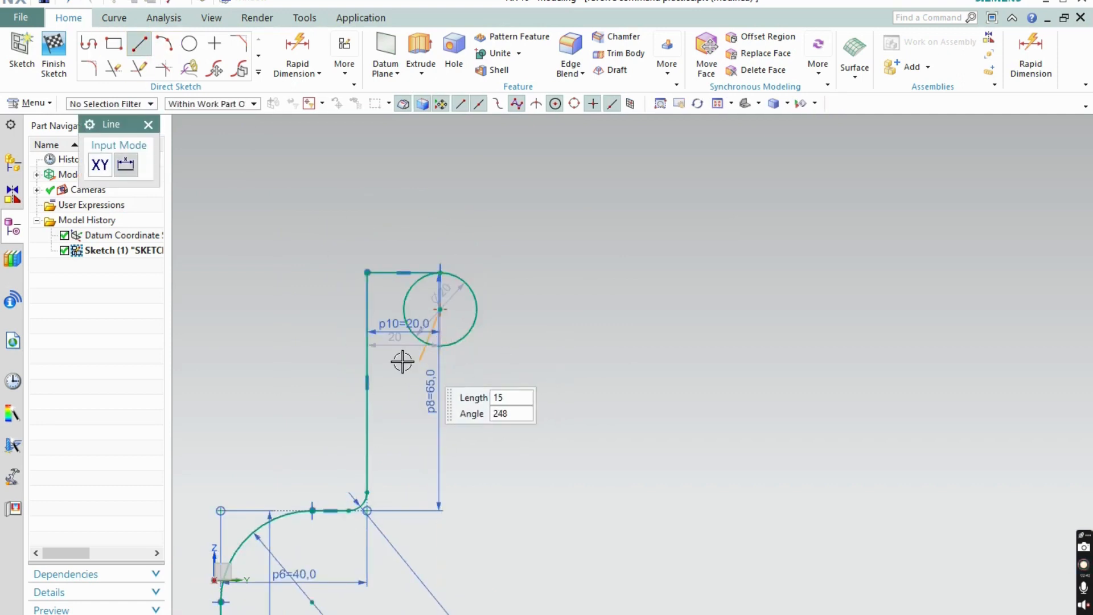
key("Escape")
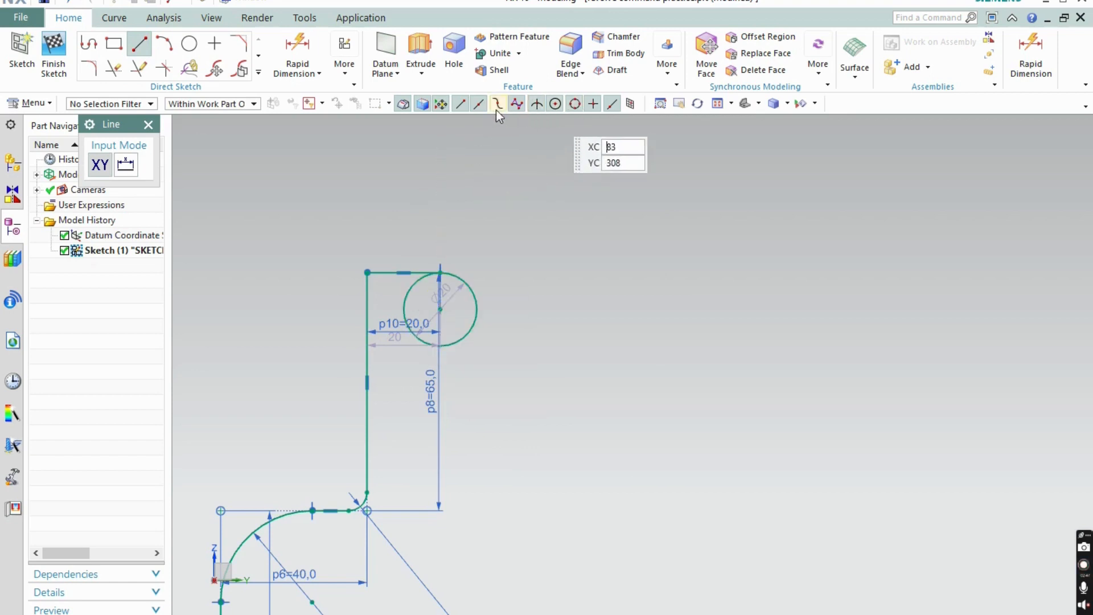
left_click(440, 346)
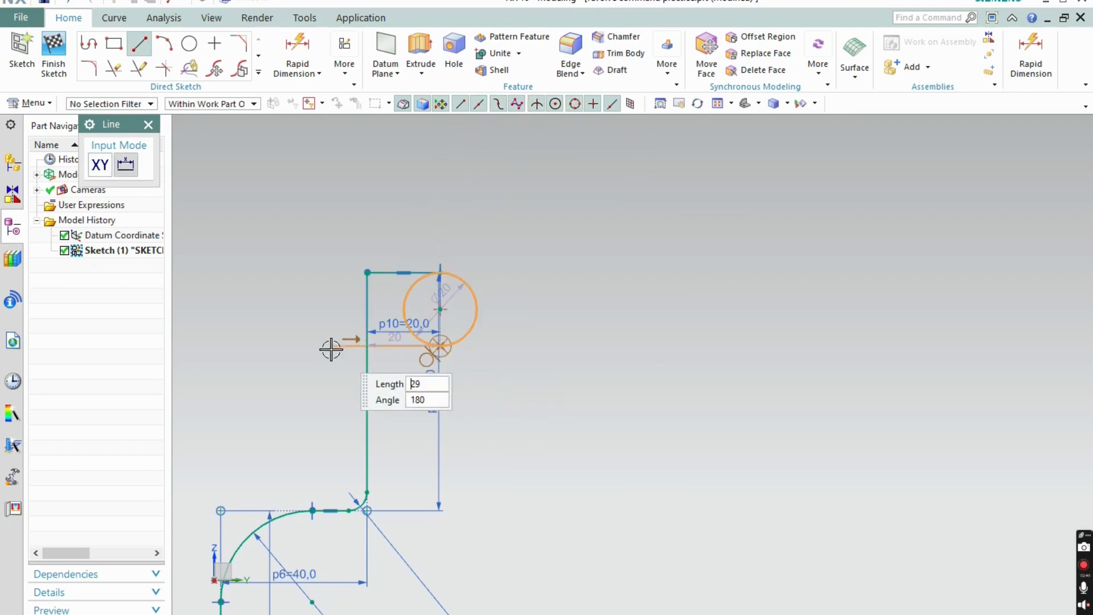
left_click(321, 346)
Trim away the circle's half inside the neck and the horizontal line's overhang beyond the neck line with Quick Trim
left_click(89, 68)
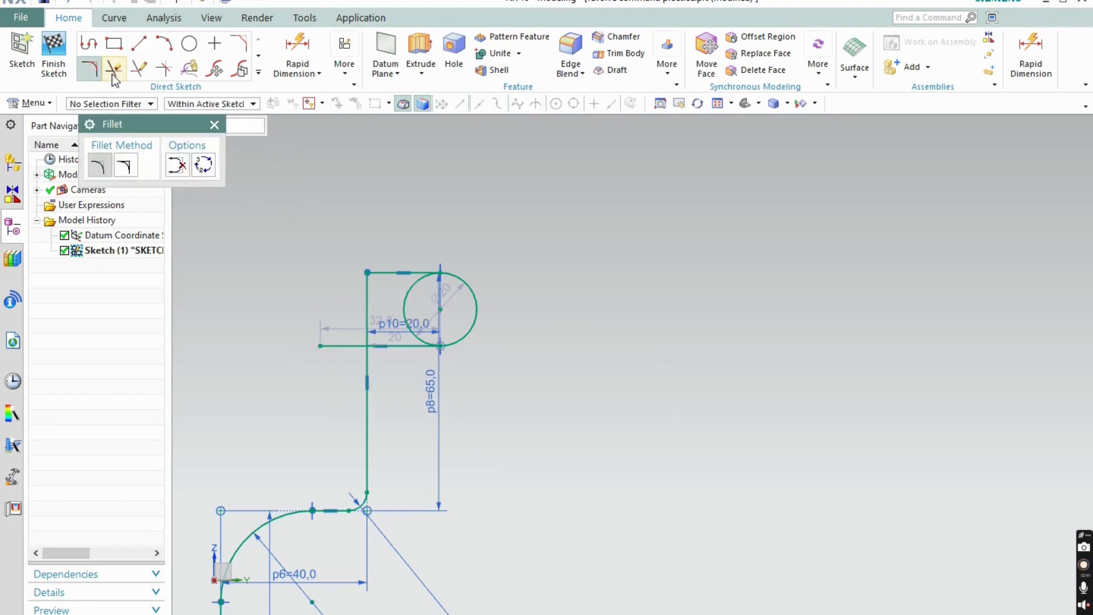
left_click(114, 69)
left_click(406, 308)
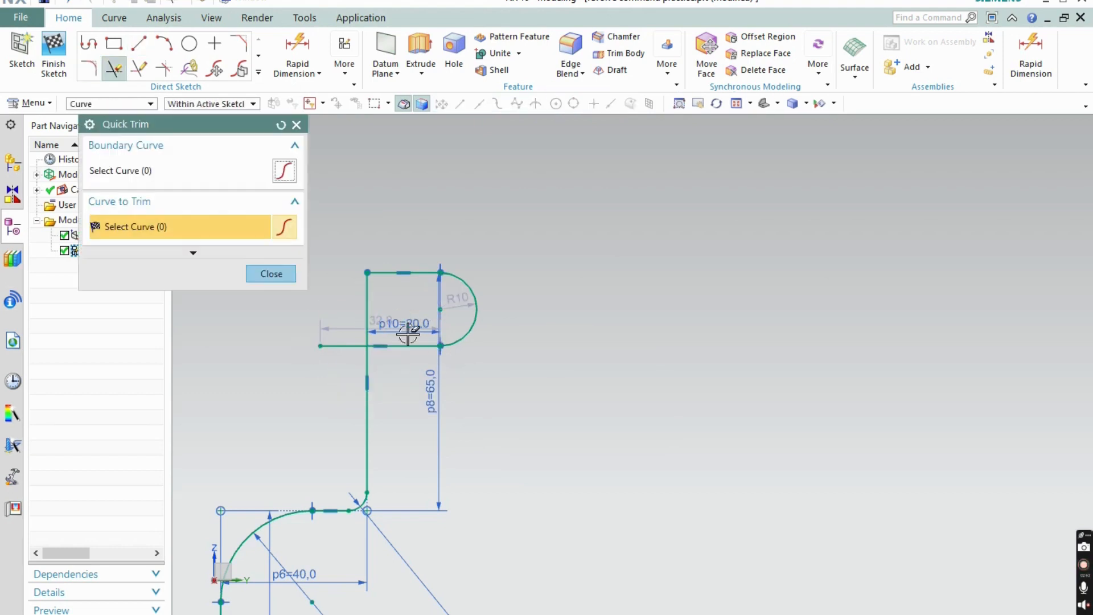
scroll(450, 371, "down", 1)
scroll(337, 393, "up", 2)
key("Escape")
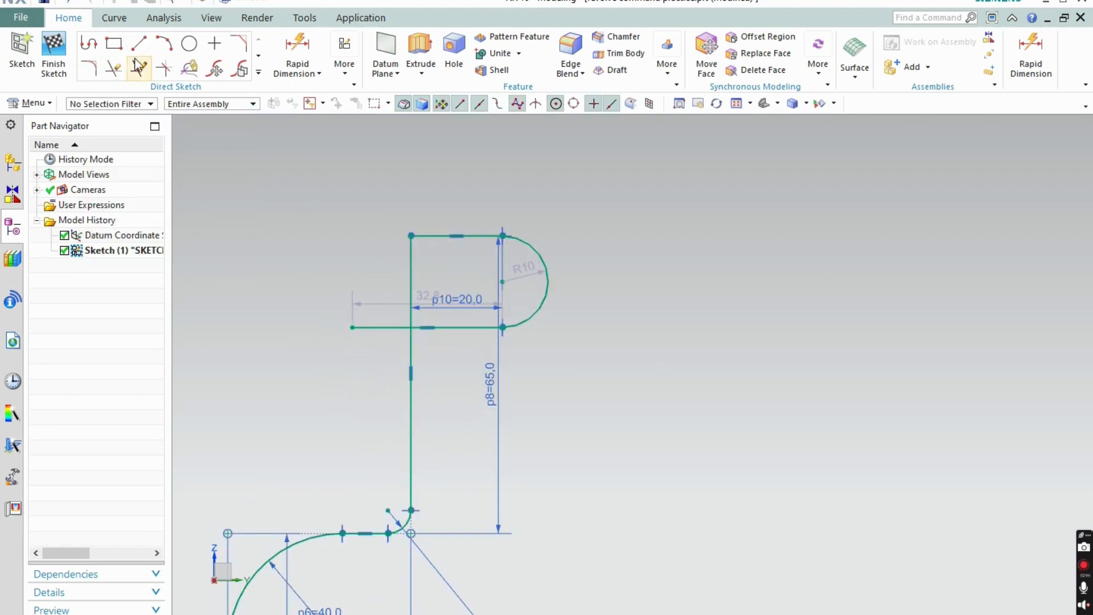
left_click(114, 69)
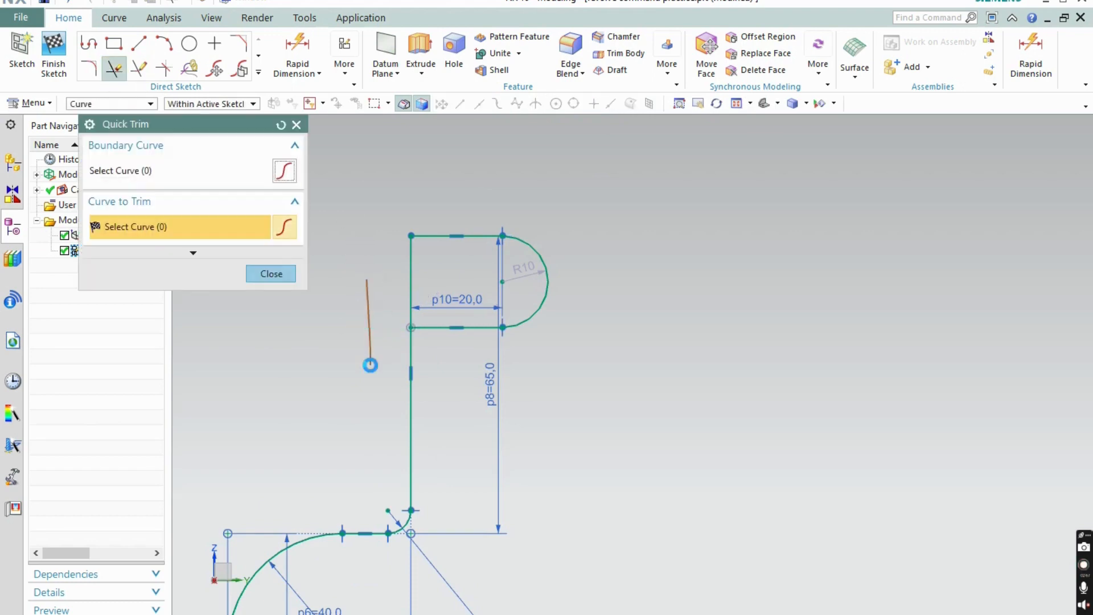
Check the neck in the reference drawing and draw a 65 mm vertical line at 270° from the lower end of the lip arc
key("alt+Tab")
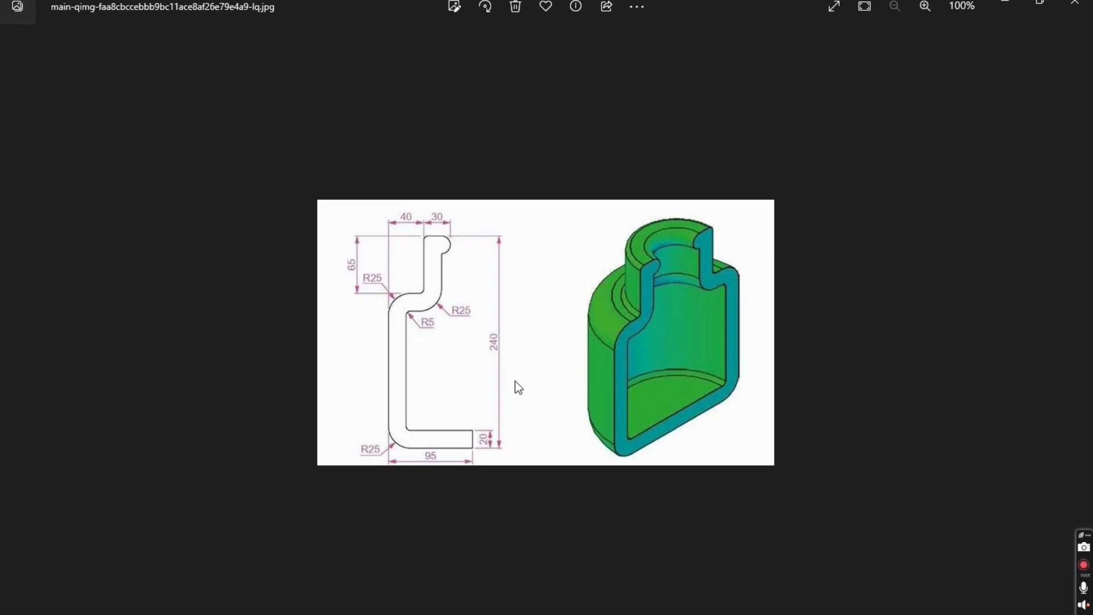
key("alt+Tab")
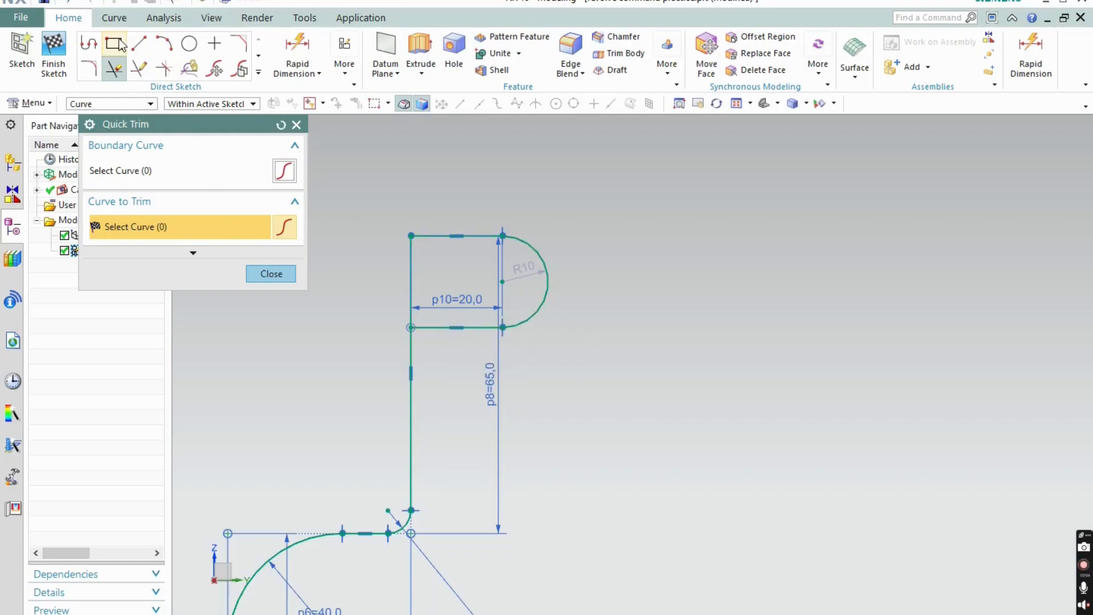
left_click(139, 43)
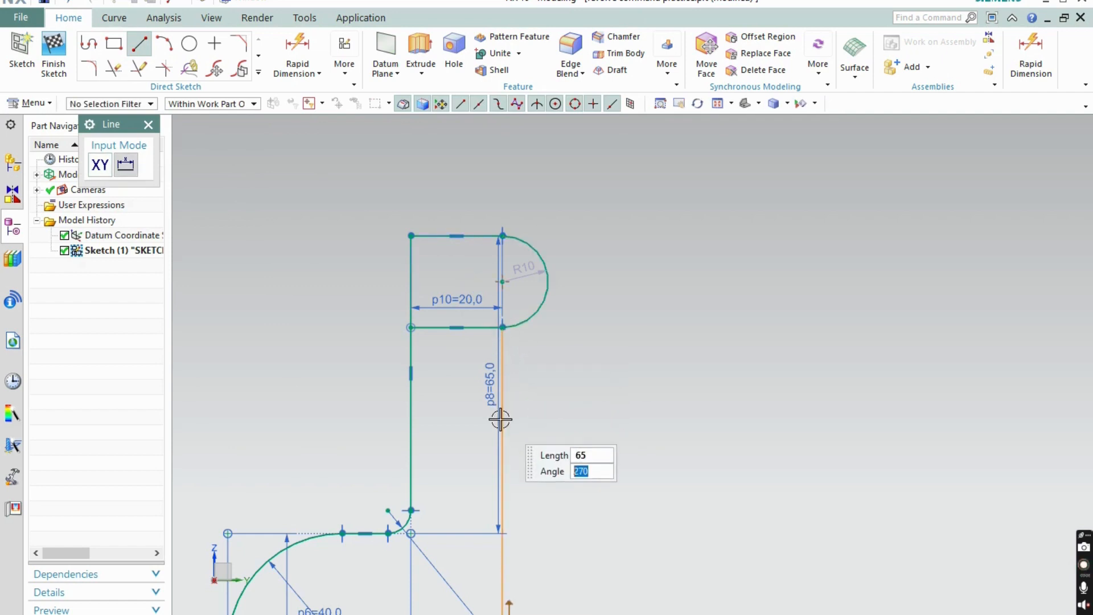
key("Return")
scroll(543, 380, "down", 3)
scroll(538, 480, "up", 2)
key("Escape")
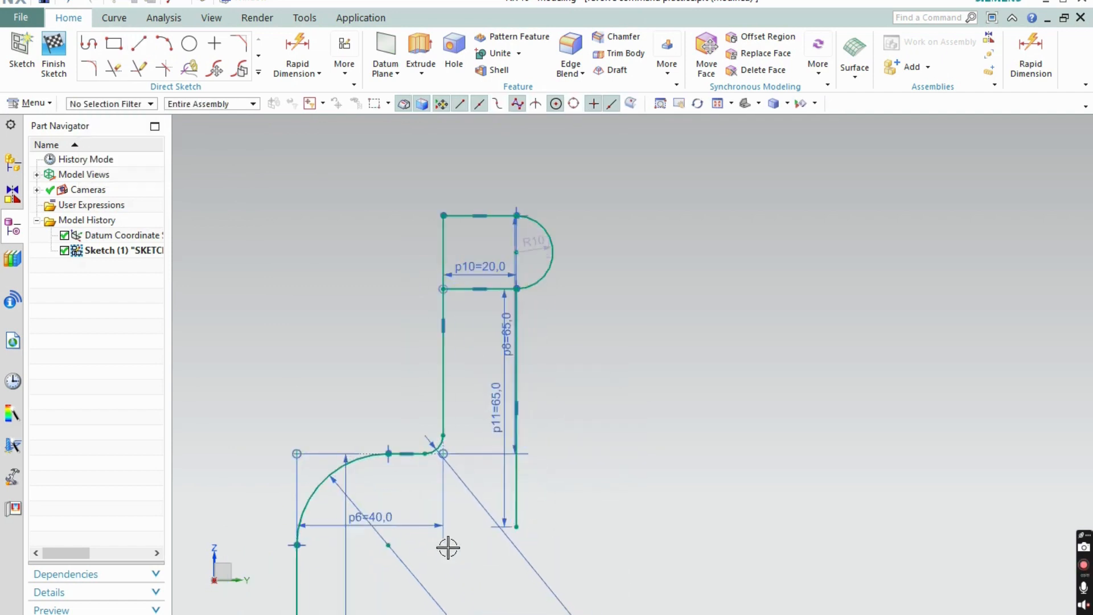
Check the inner shoulder in the reference drawing and draw a horizontal line about 44 mm long at 180° from the inner neck line's lower end
key("alt+Tab")
key("alt+Tab")
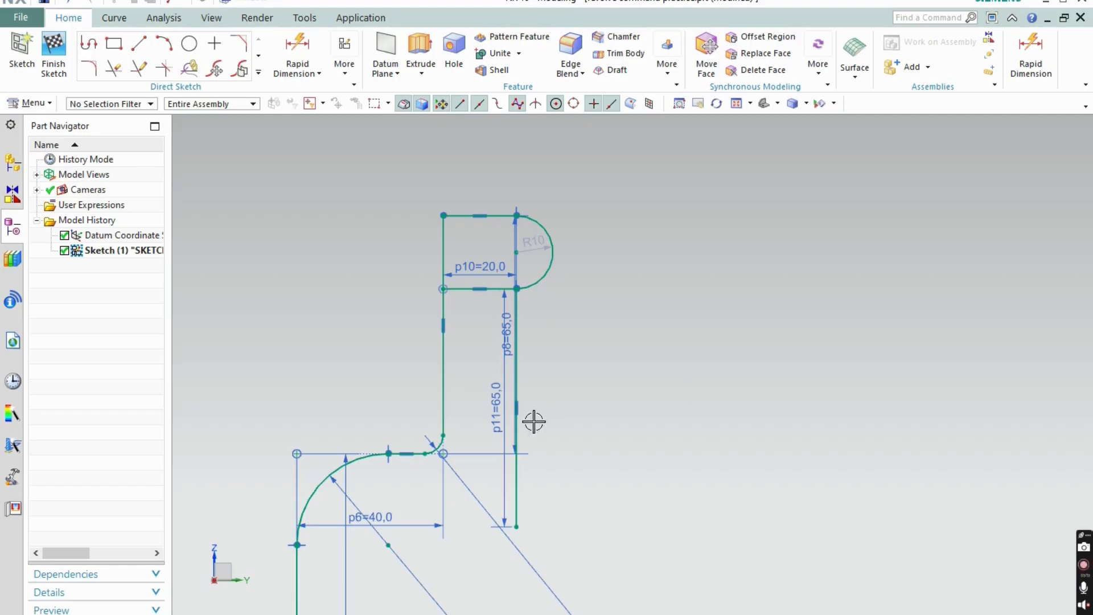
left_click(140, 44)
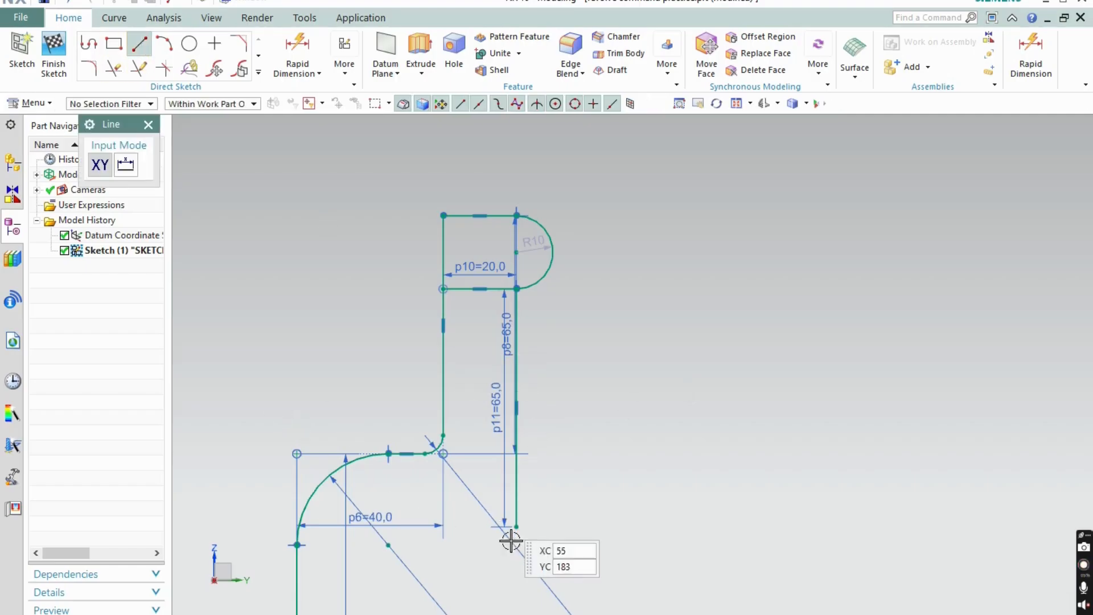
left_click(515, 526)
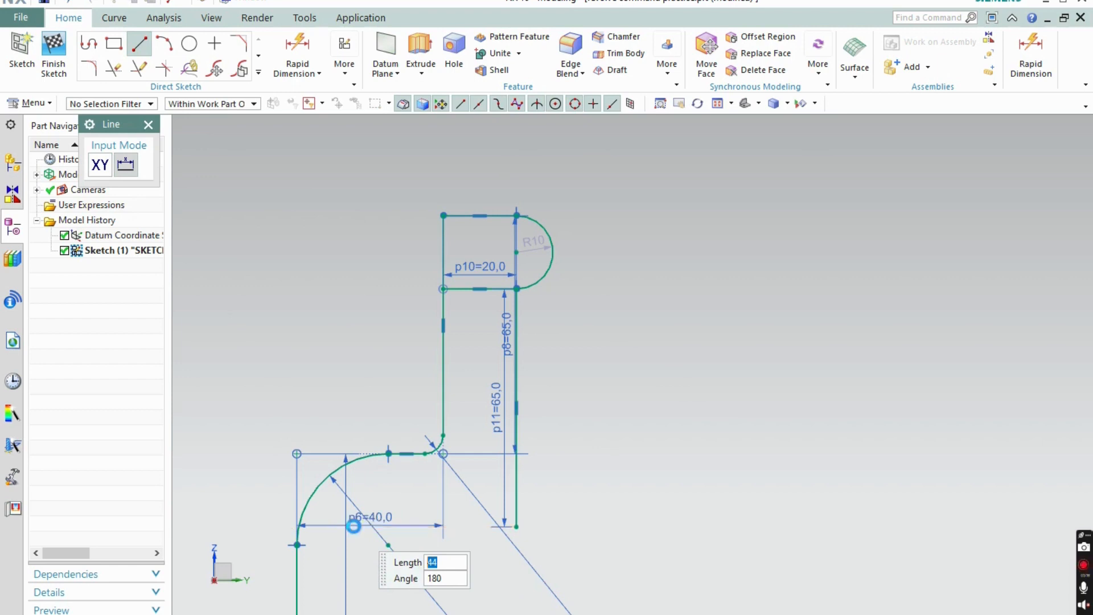
left_click(354, 526)
key("Escape")
Fillet the corner between the inner neck line and the 44 mm horizontal line at 25 mm
left_click(88, 69)
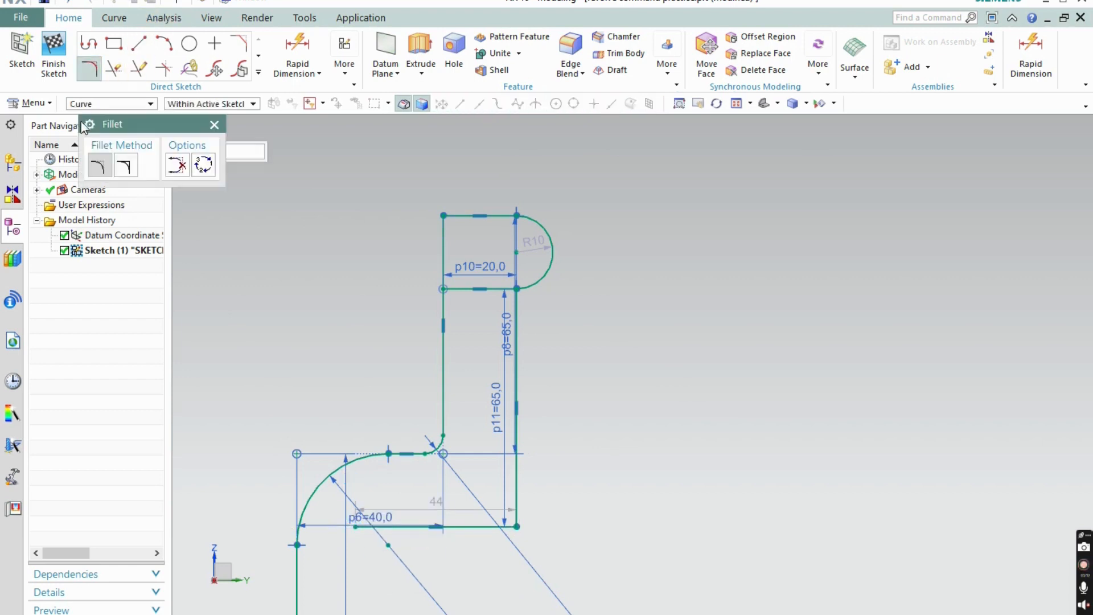
left_click(497, 528)
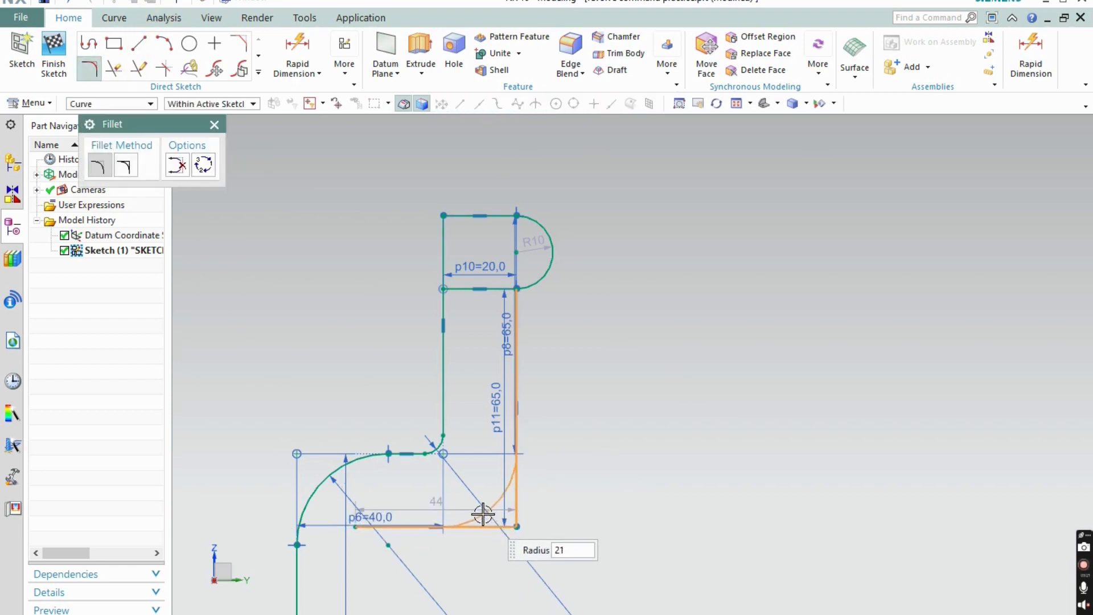
left_click(482, 515)
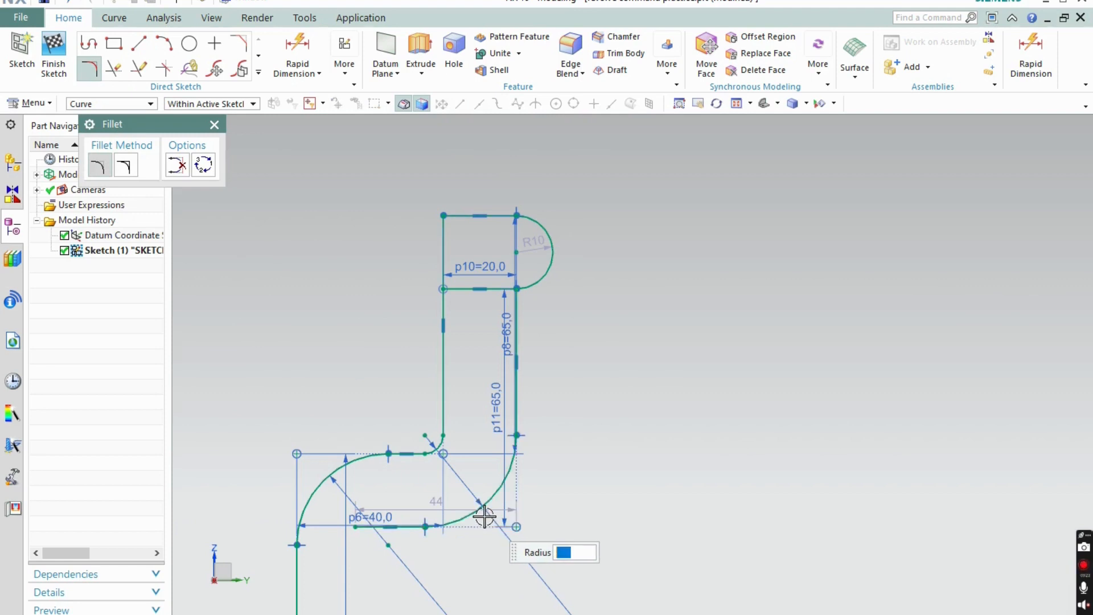
key("Escape")
scroll(503, 387, "down", 5)
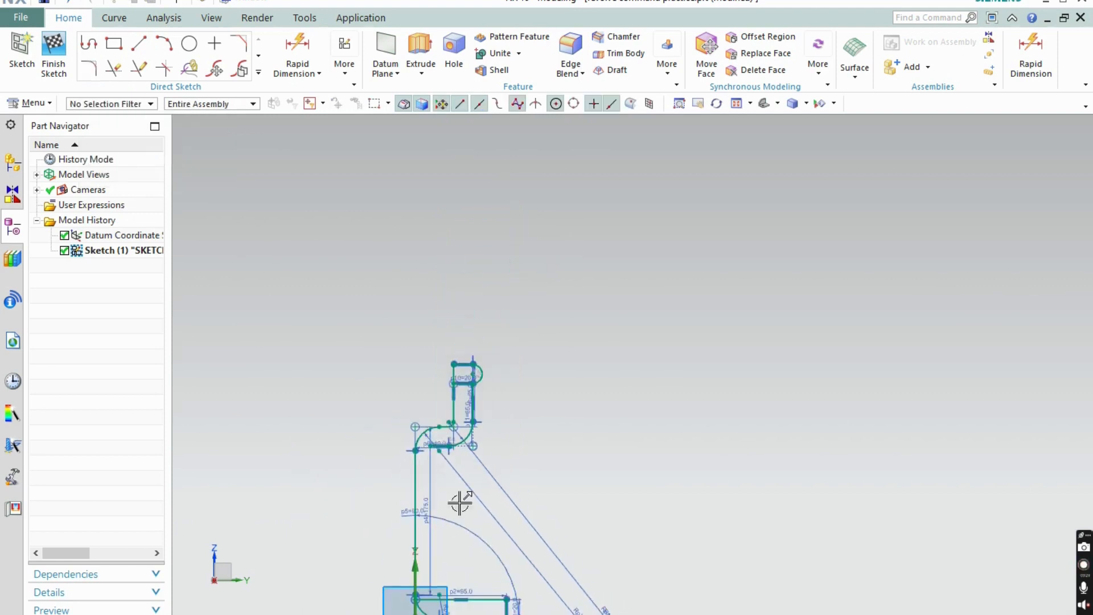
scroll(433, 570, "up", 5)
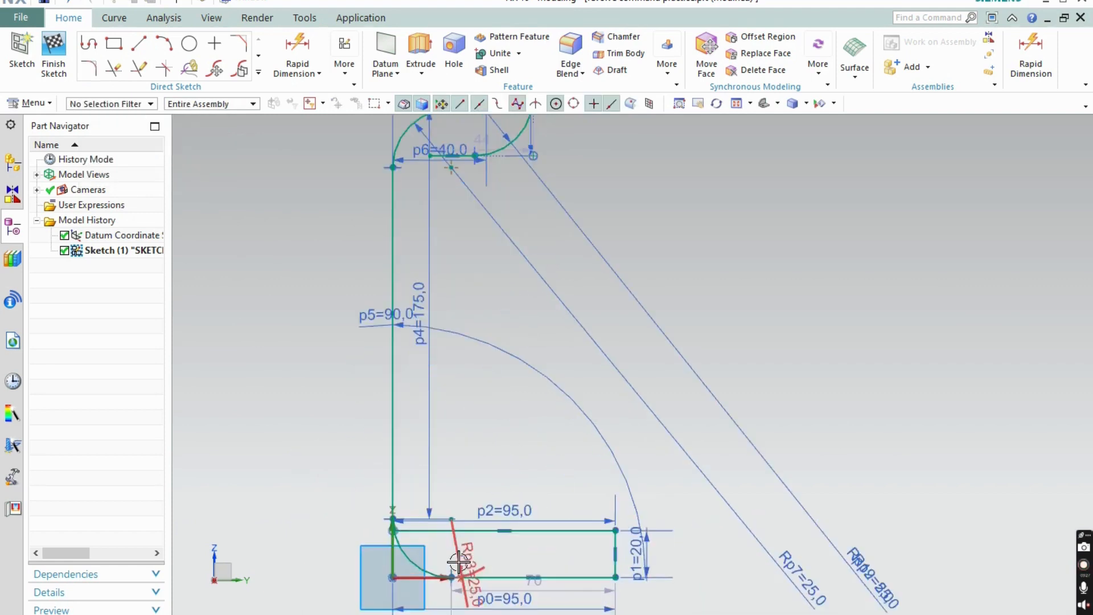
Check the wall in the reference drawing and draw a 20 mm horizontal line at 0° from the outer wall's lower end
key("alt+Tab")
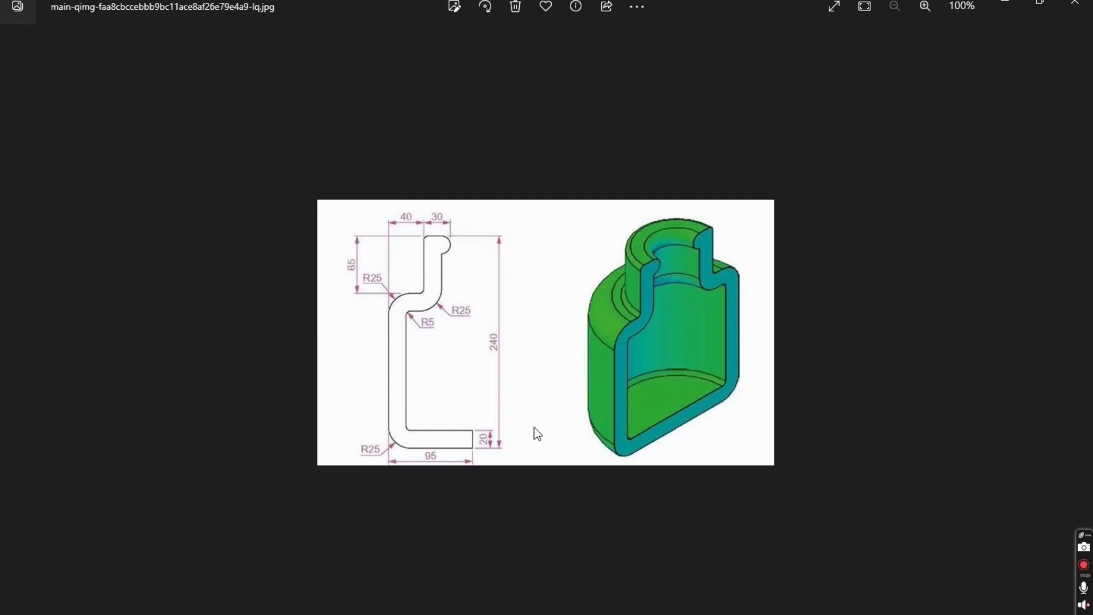
key("alt+Tab")
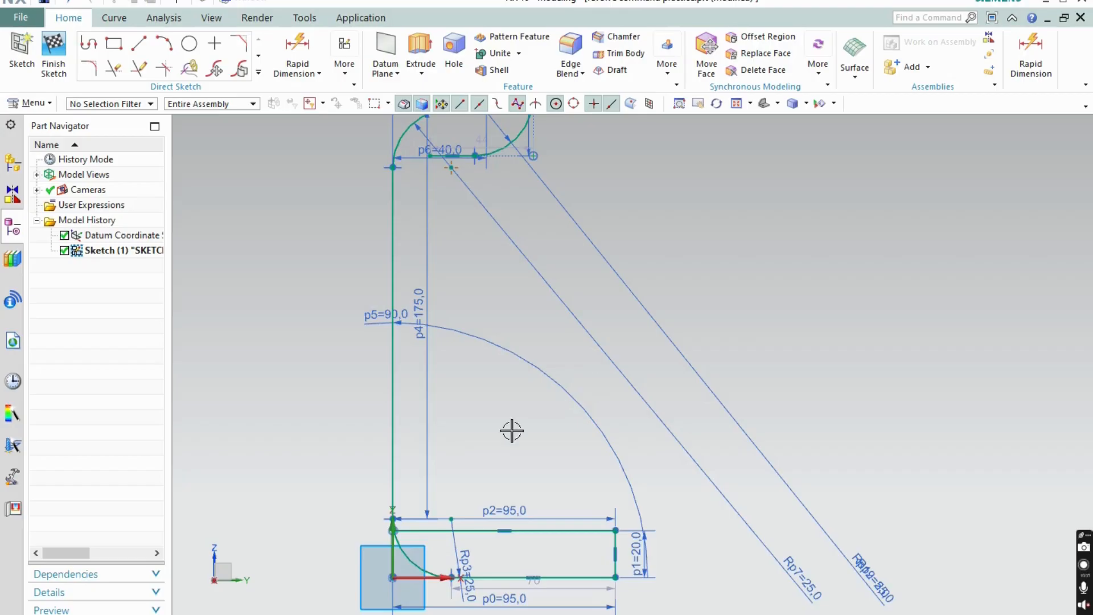
scroll(489, 461, "up", 2)
left_click(139, 47)
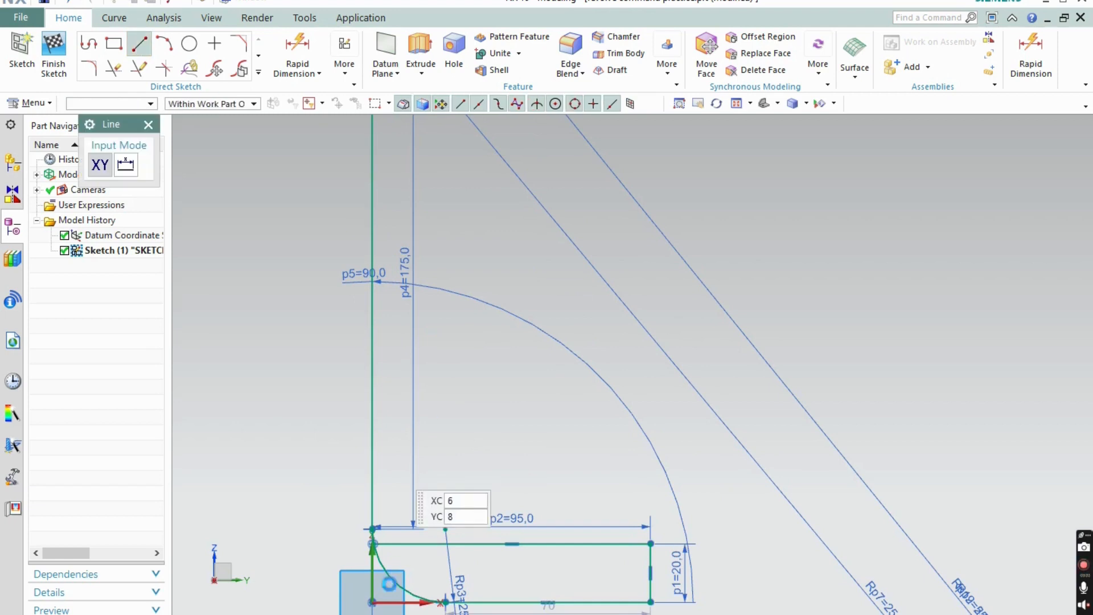
left_click(373, 528)
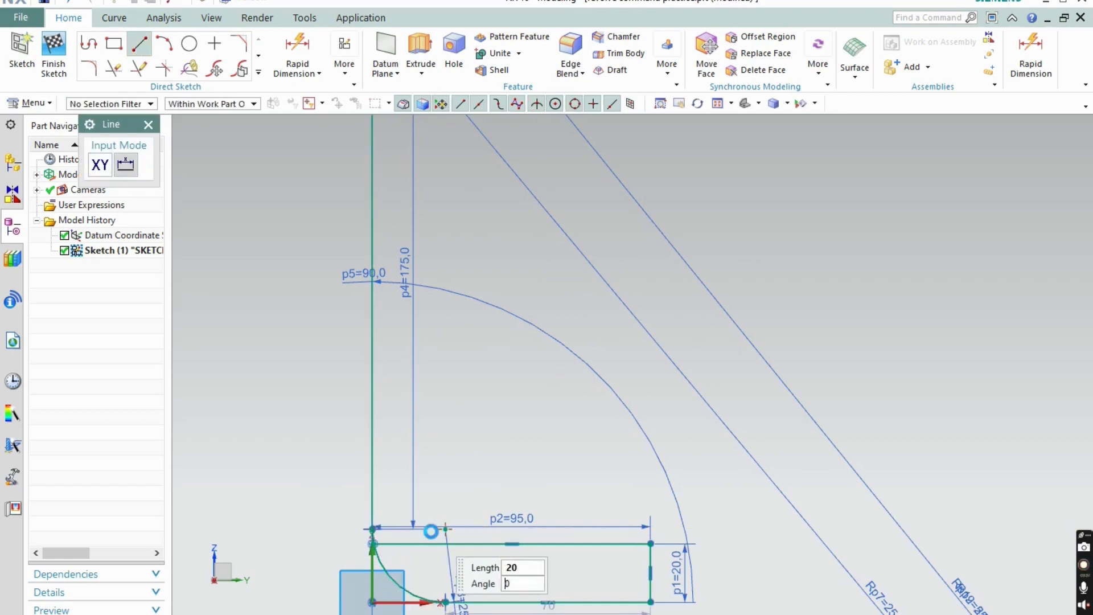
left_click(431, 530)
Draw a vertical inner wall line about 164 mm long at 90° from the 20 mm line's free end past the inner shoulder line
left_click(431, 528)
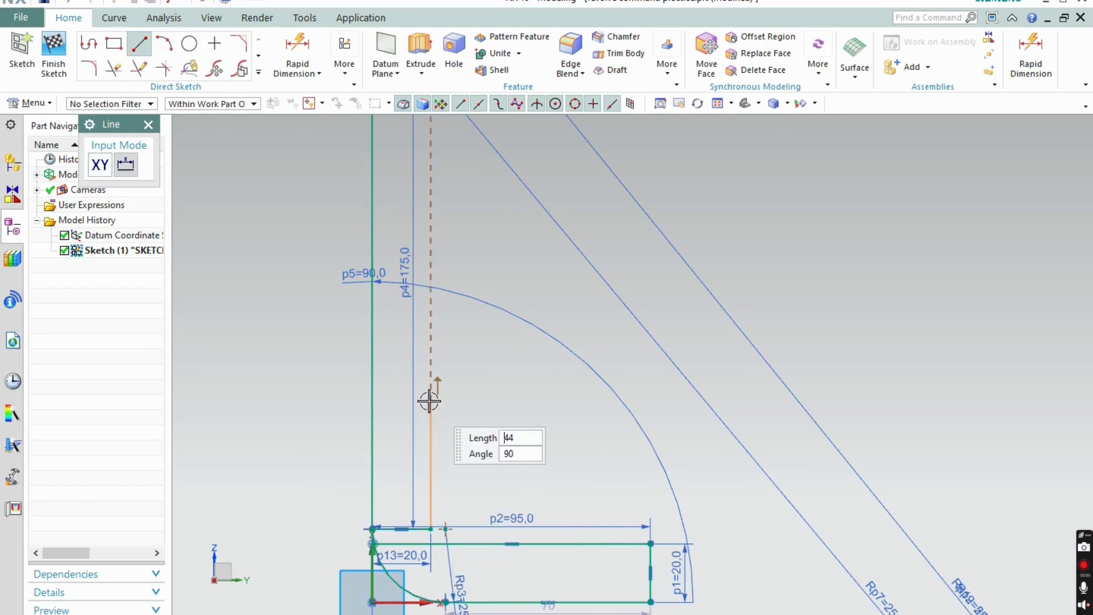
scroll(430, 401, "down", 3)
scroll(436, 244, "up", 4)
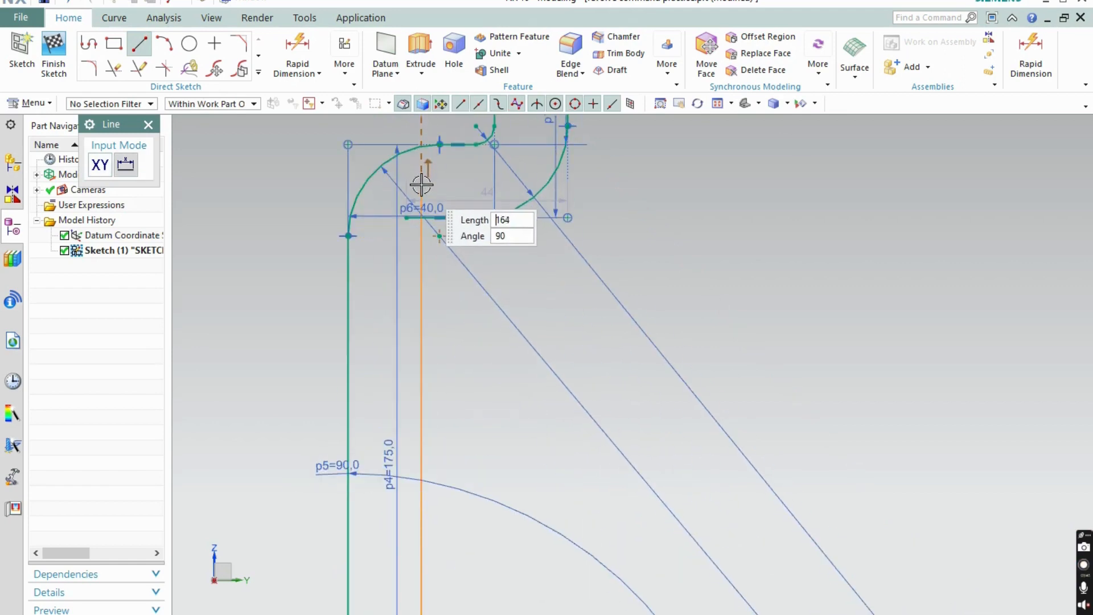
left_click(421, 185)
Trim the overhangs of the inner wall line and the inner shoulder line at their crossing with Quick Trim
scroll(424, 205, "up", 4)
left_click(114, 68)
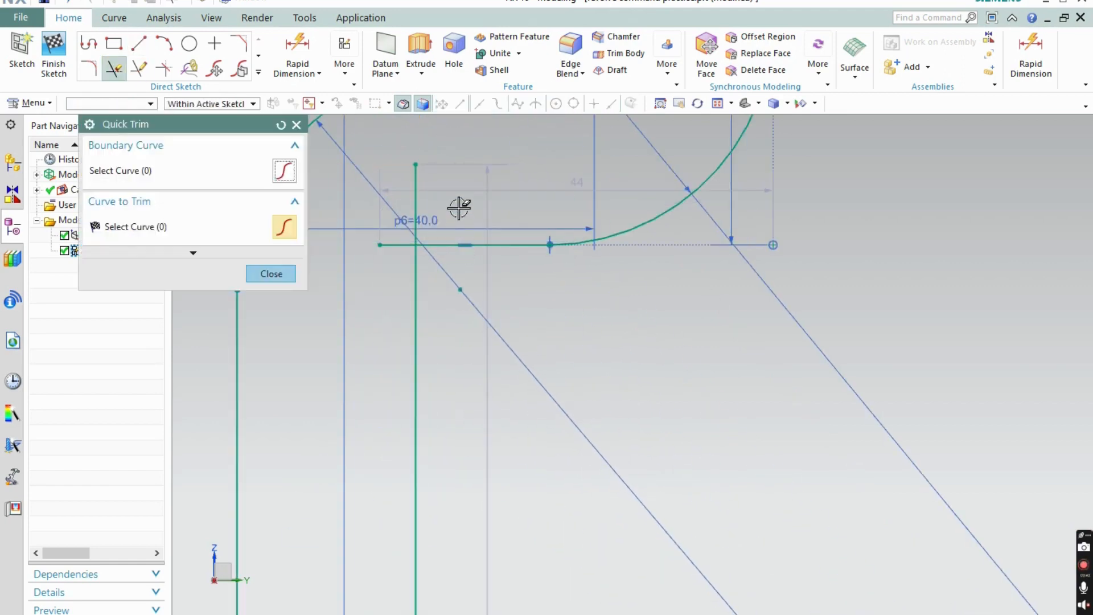
scroll(401, 265, "down", 5)
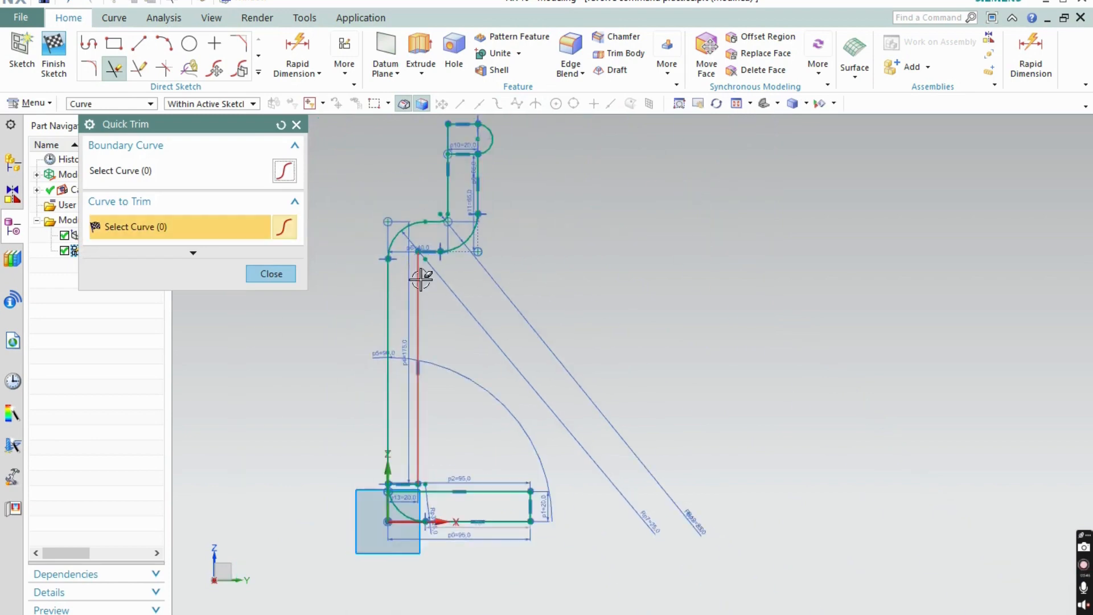
key("Escape")
Draw a vertical line about 16 mm long downward from the inner wall's lower end across the base's upper line
scroll(428, 512, "up", 4)
scroll(394, 491, "up", 3)
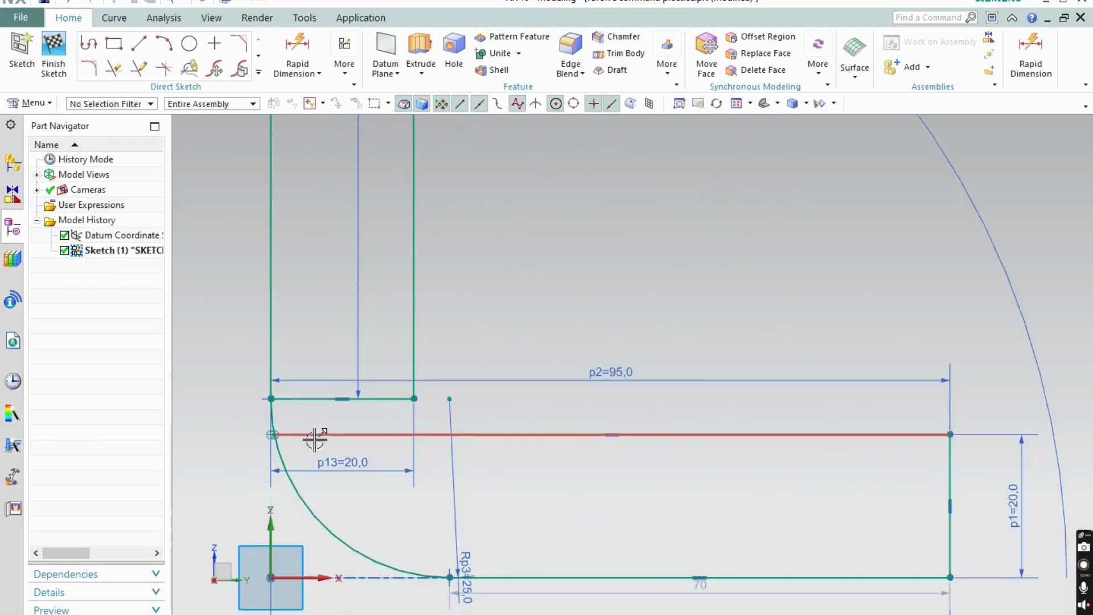
key("l")
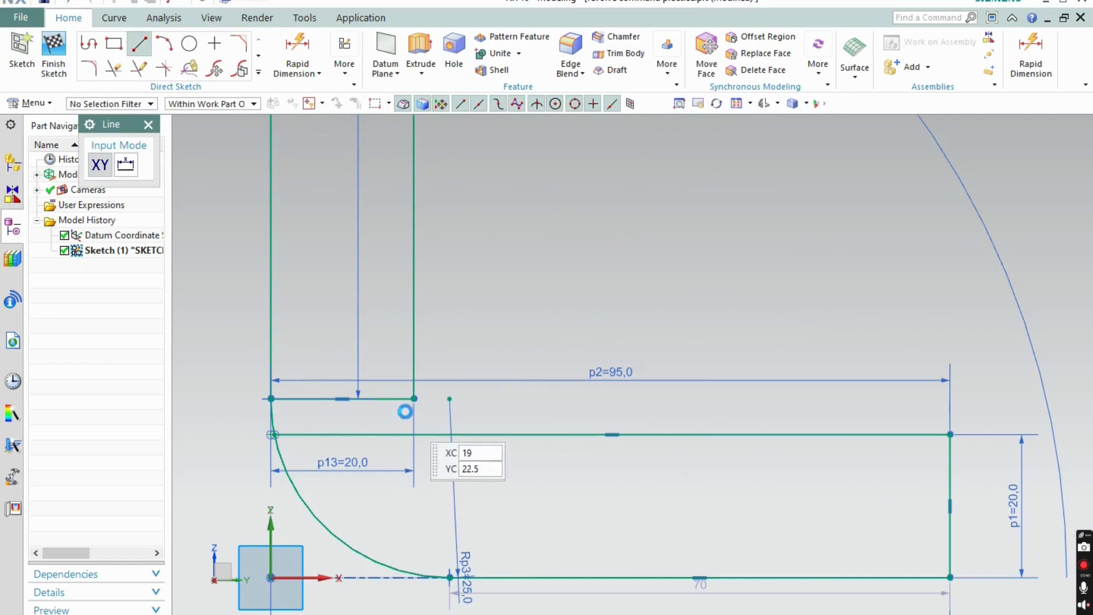
left_click(414, 399)
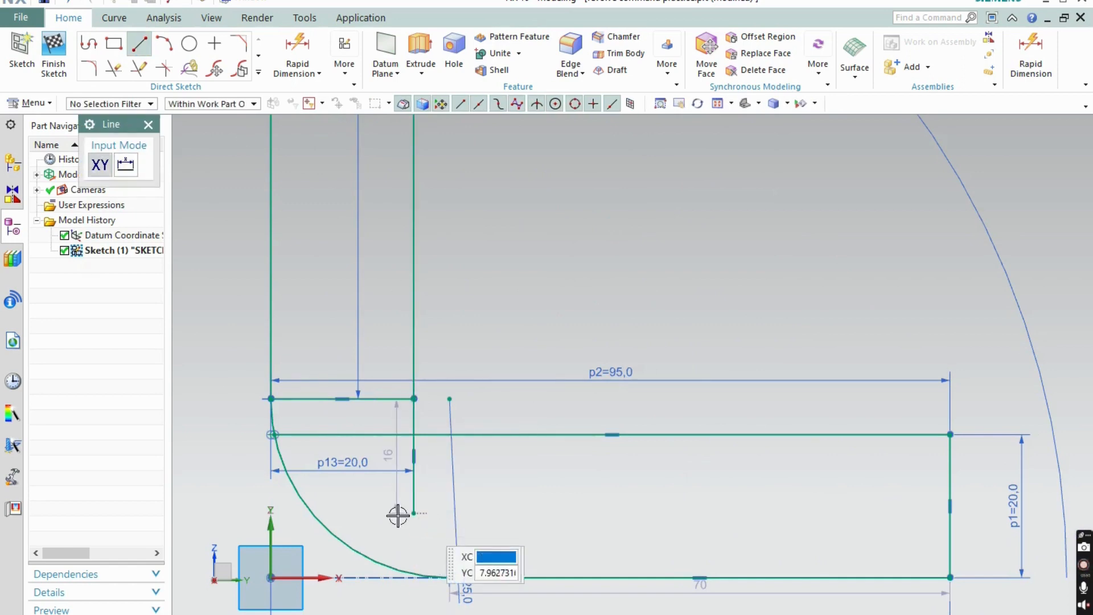
left_click(414, 513)
key("Escape")
Trim away the 20 mm helper line, the base line's part inside the wall and the short vertical line's lower overhang
left_click(115, 70)
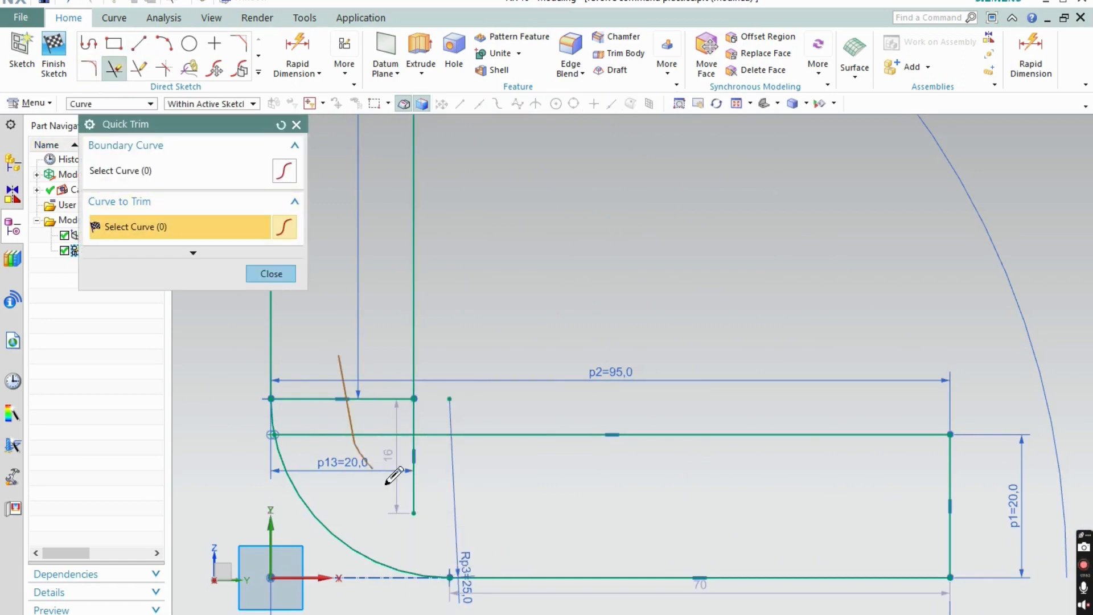
mouse_move(386, 483)
left_mouse_down()
mouse_move(449, 495)
mouse_move(439, 488)
left_mouse_up()
scroll(423, 482, "down", 3)
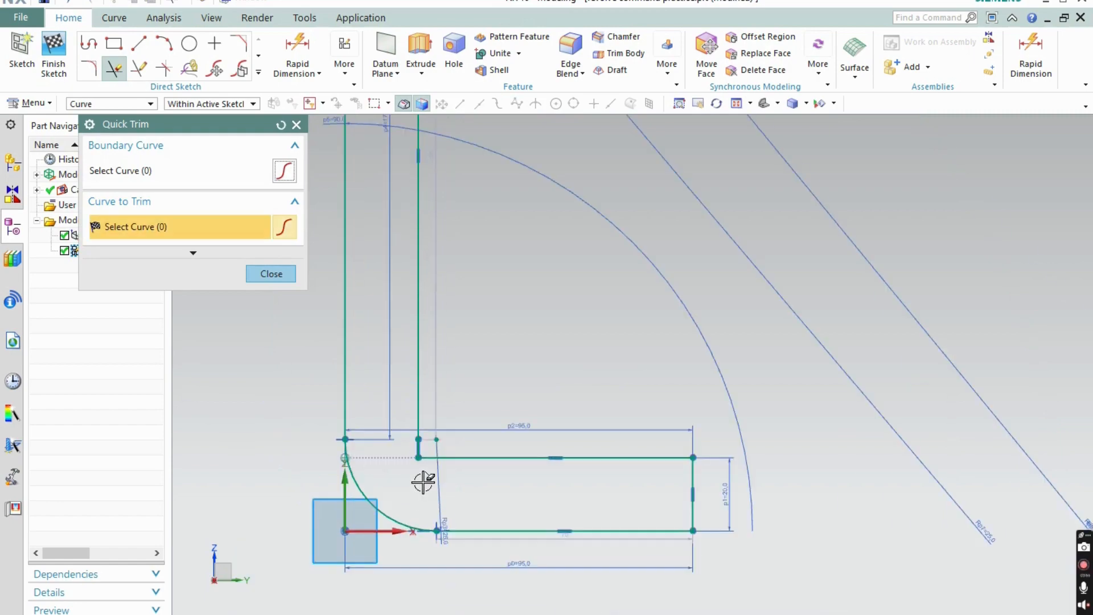
key("Escape")
Check the base corner in the reference drawing and fillet the corner between inner wall and base at 5 mm
left_click(595, 367)
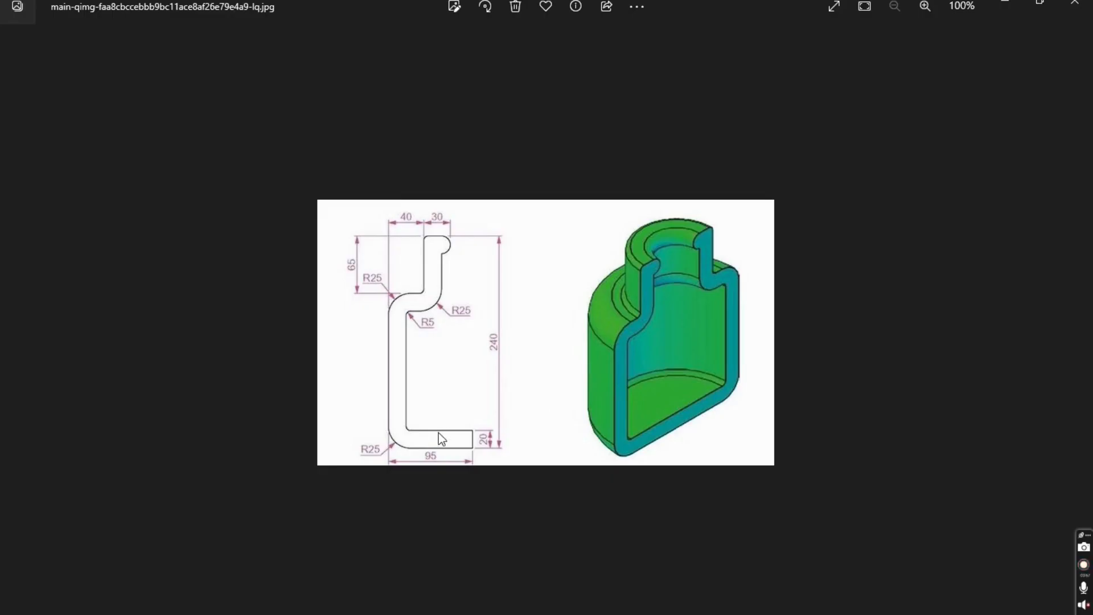
key("alt+Tab")
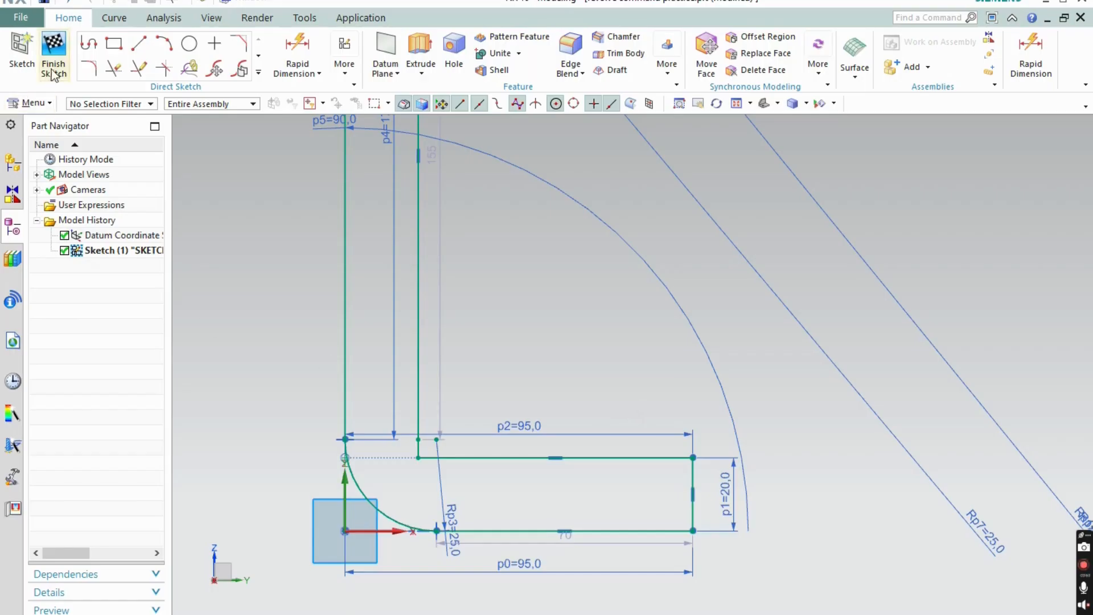
scroll(421, 456, "up", 3)
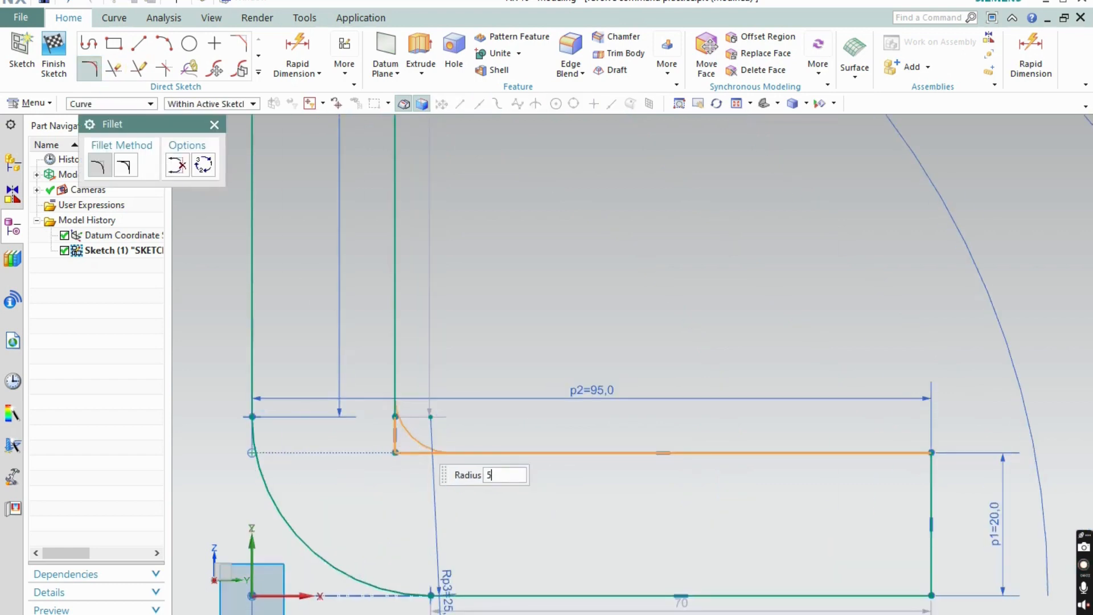
key("Escape")
Trim away the leftover vertical stub outside the 5 mm fillet at the inner base corner
scroll(410, 453, "up", 3)
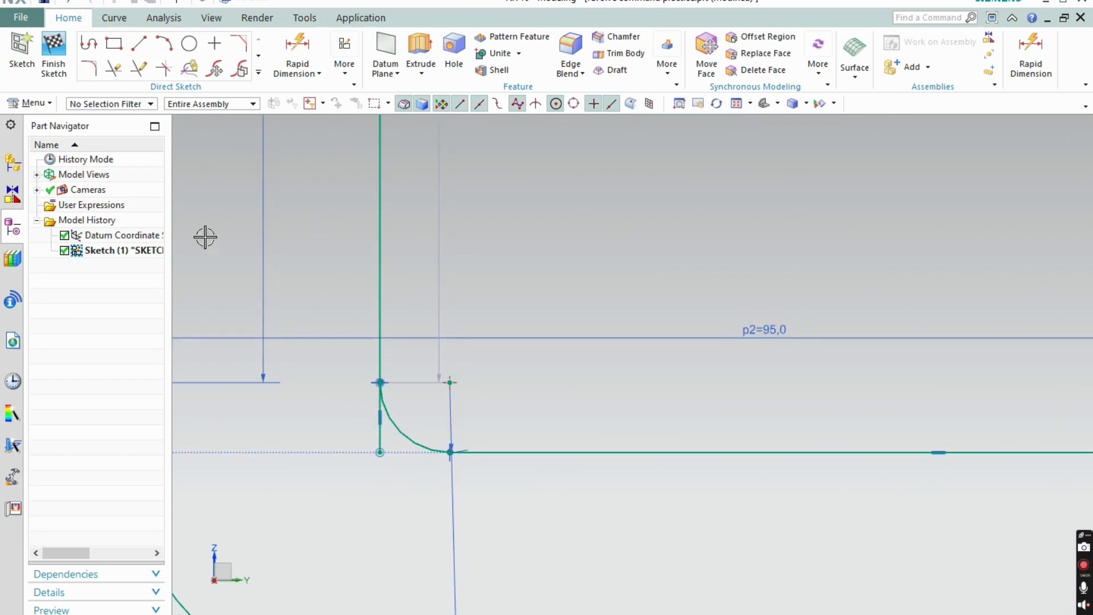
left_click(115, 70)
left_click_drag(393, 445, 347, 415)
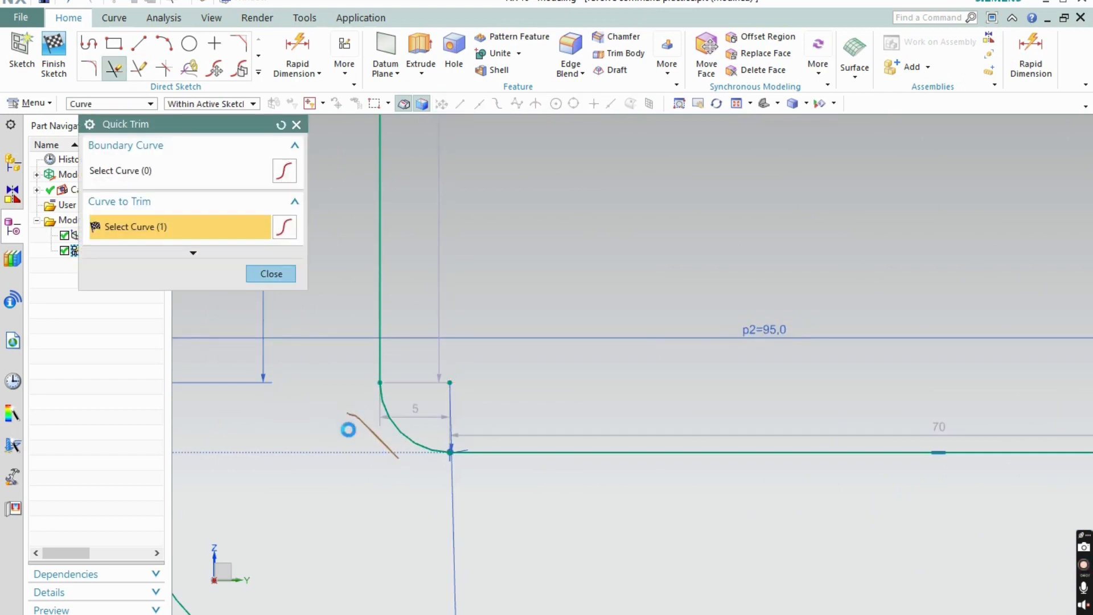
scroll(434, 490, "down", 2)
scroll(471, 488, "up", 2)
scroll(410, 469, "down", 4)
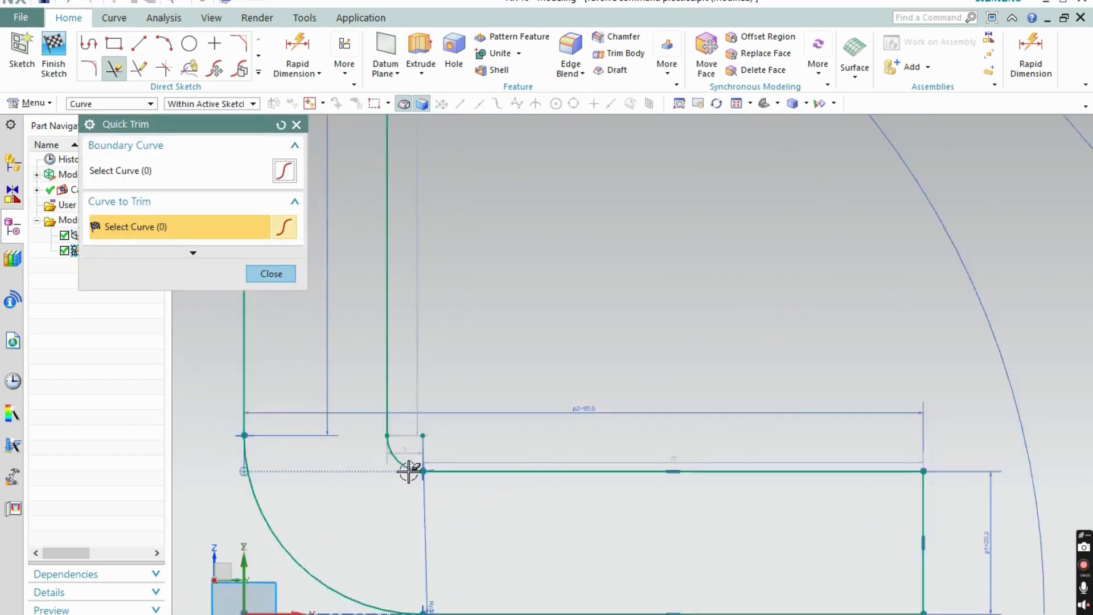
scroll(419, 410, "down", 3)
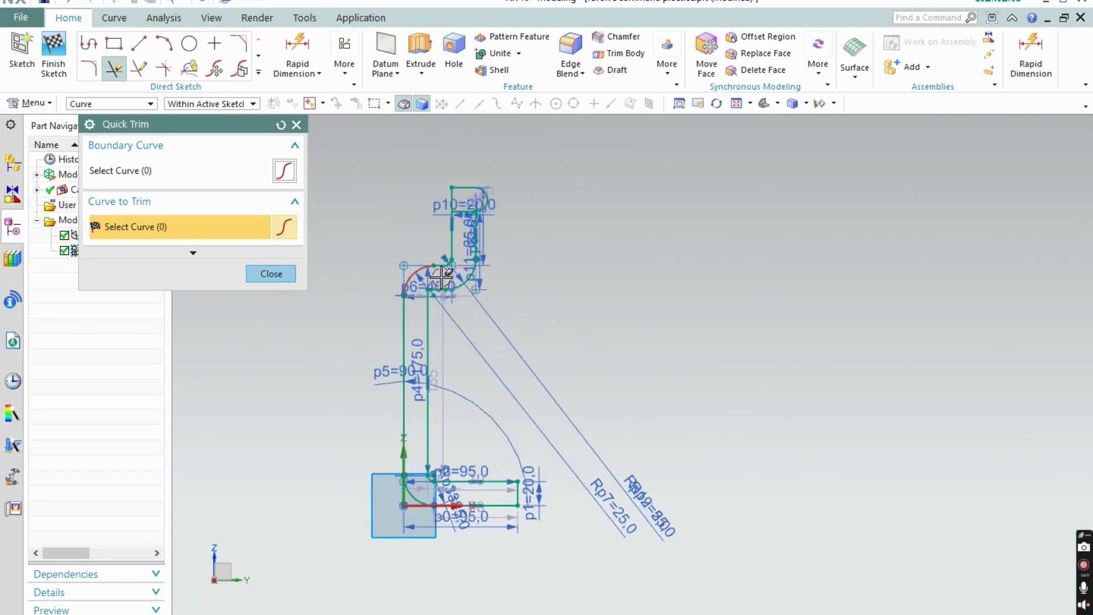
key("Escape")
Trim away the horizontal line crossing the neck below the lip and finish the sketch
scroll(427, 205, "up", 4)
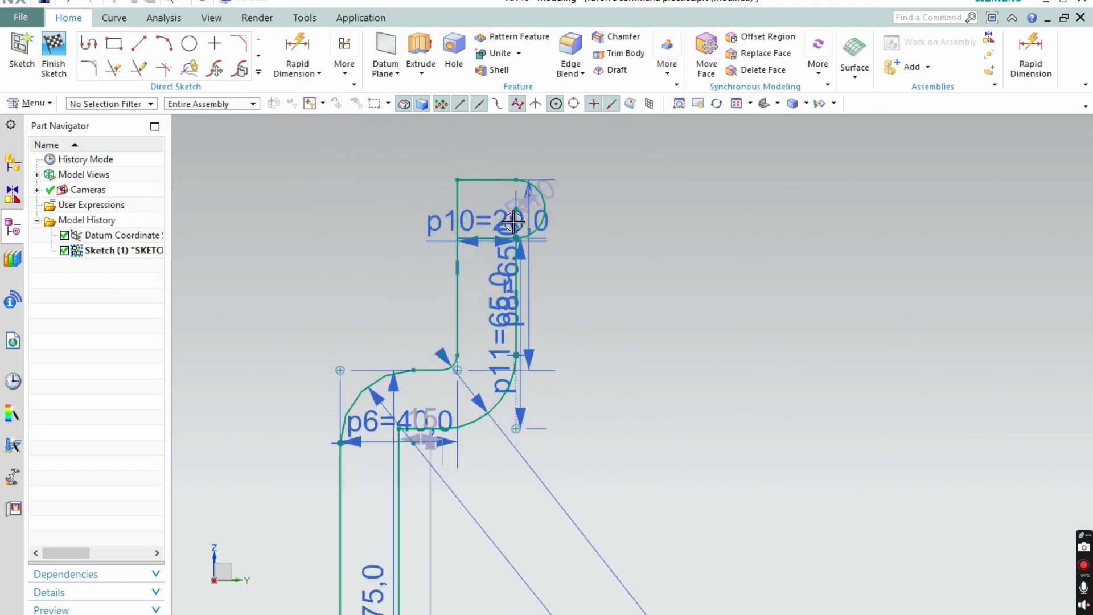
left_click(113, 70)
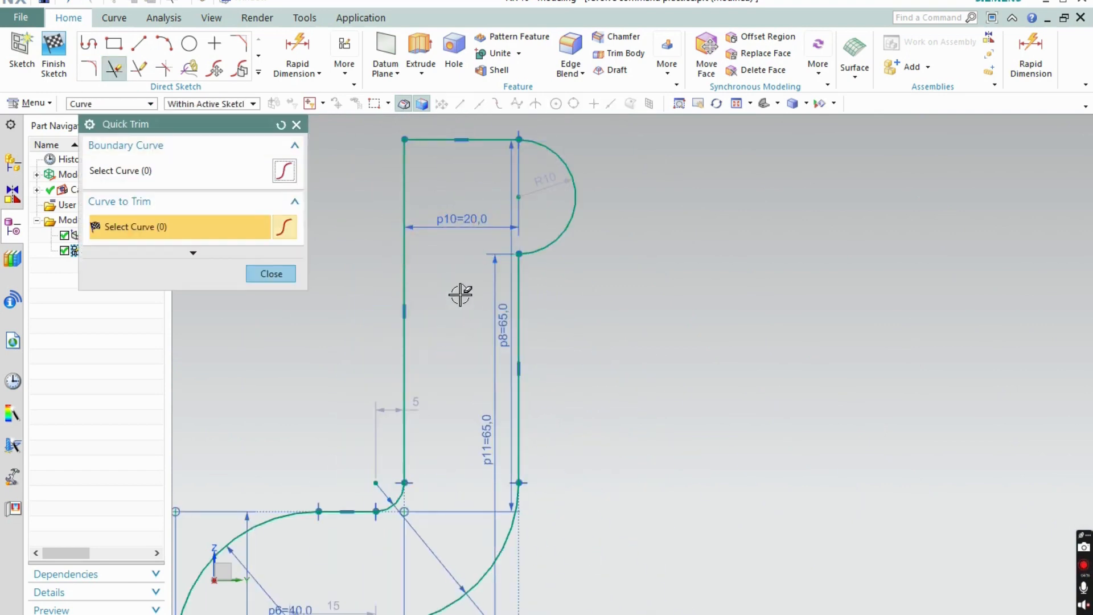
scroll(460, 295, "down", 5)
right_click(603, 287)
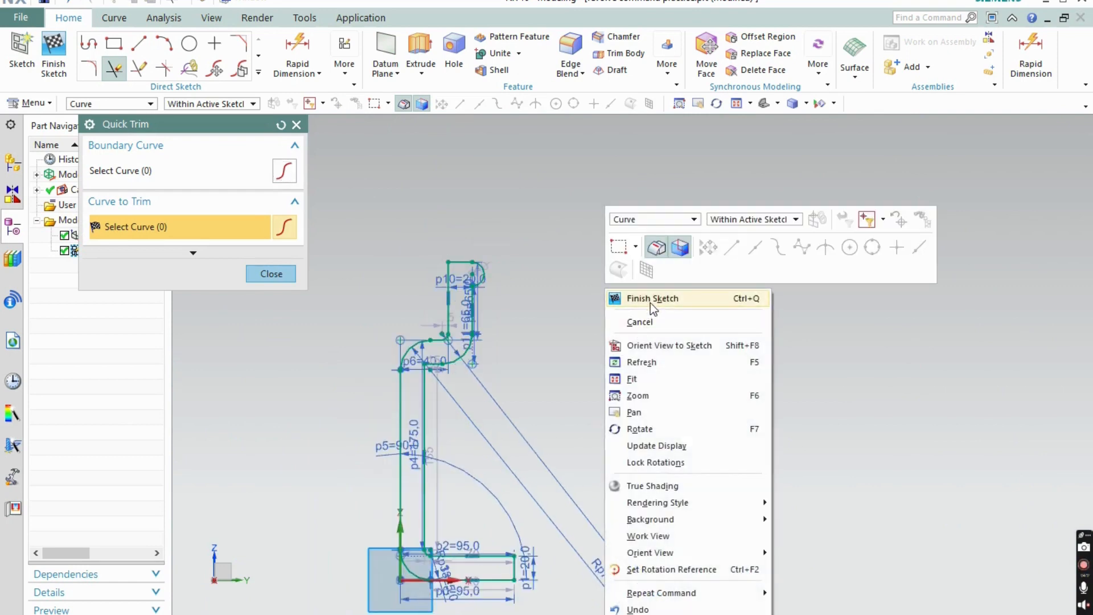
left_click(650, 299)
Revolve the profile 360° around the vertical Z direction through the upper corner of the base's inner end, with Boolean None
scroll(562, 446, "up", 2)
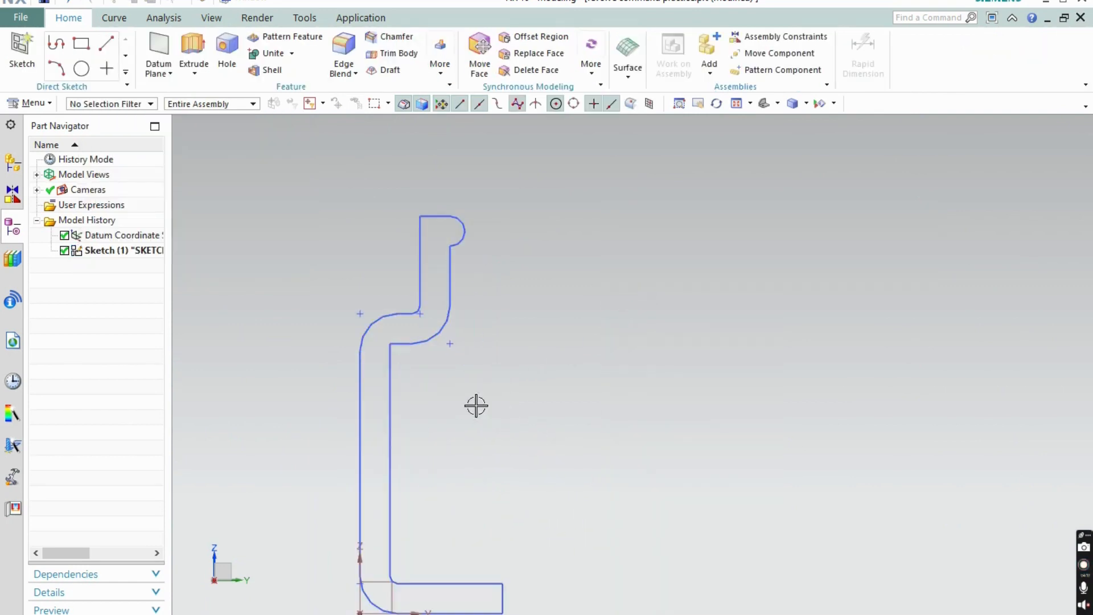
left_click(223, 112)
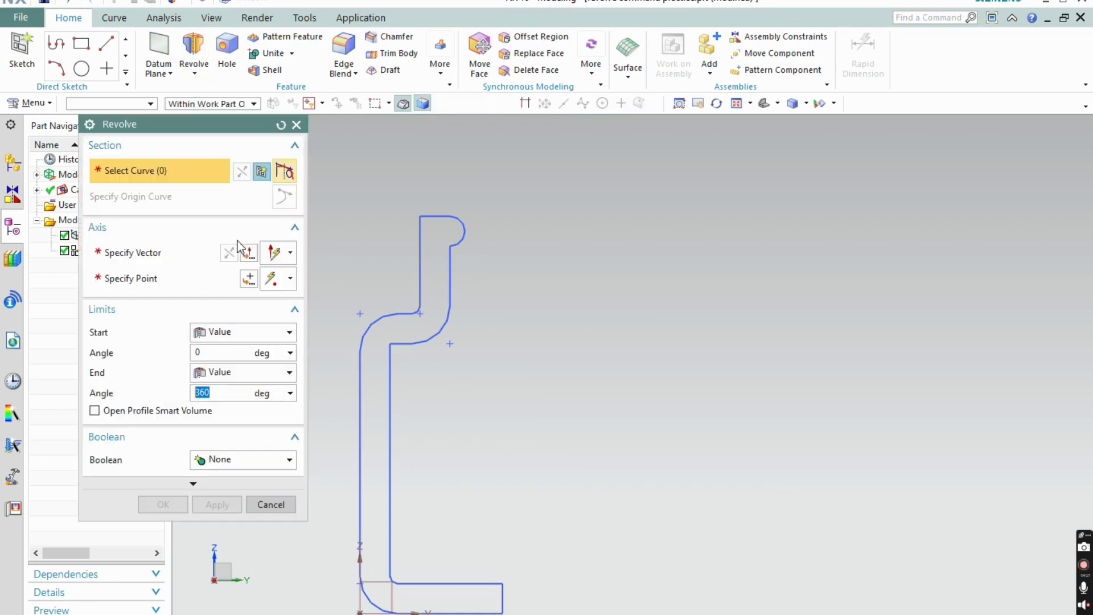
left_click(428, 234)
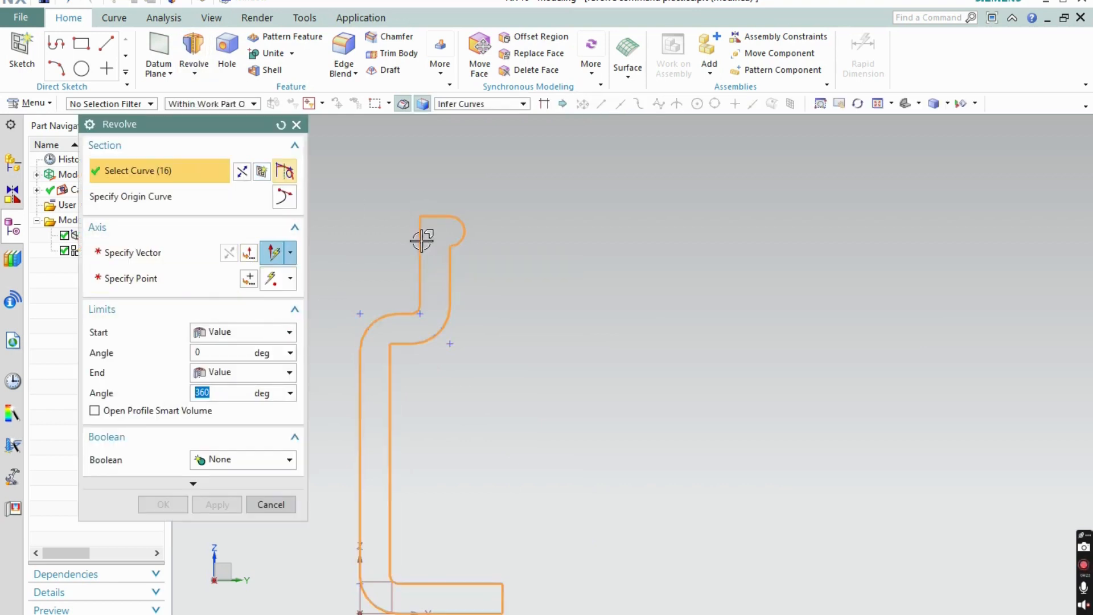
left_click(146, 252)
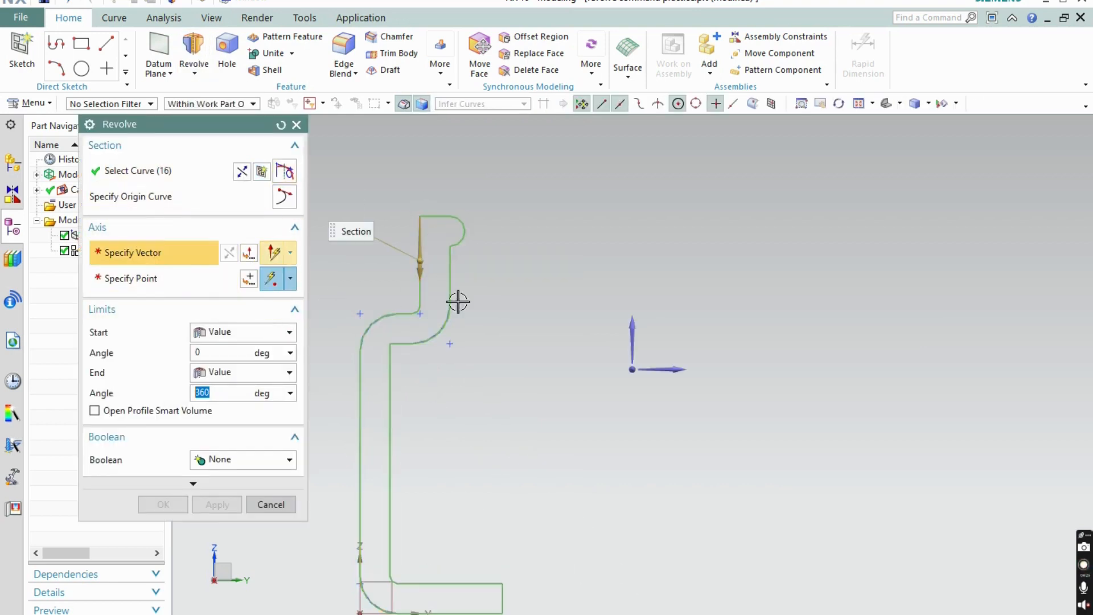
left_click(630, 327)
scroll(516, 243, "down", 1)
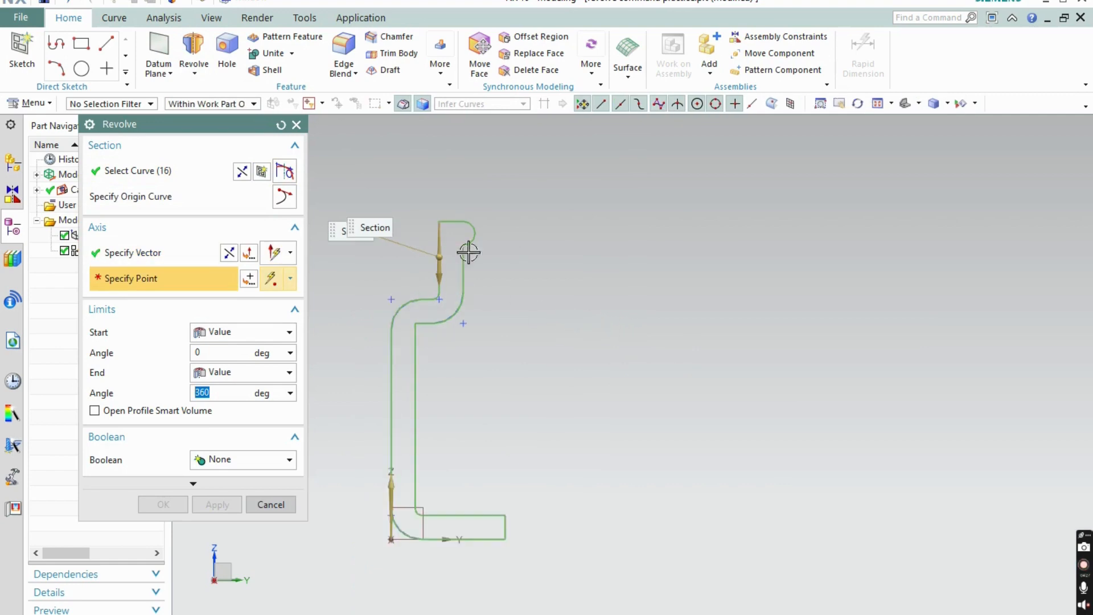
left_click(507, 516)
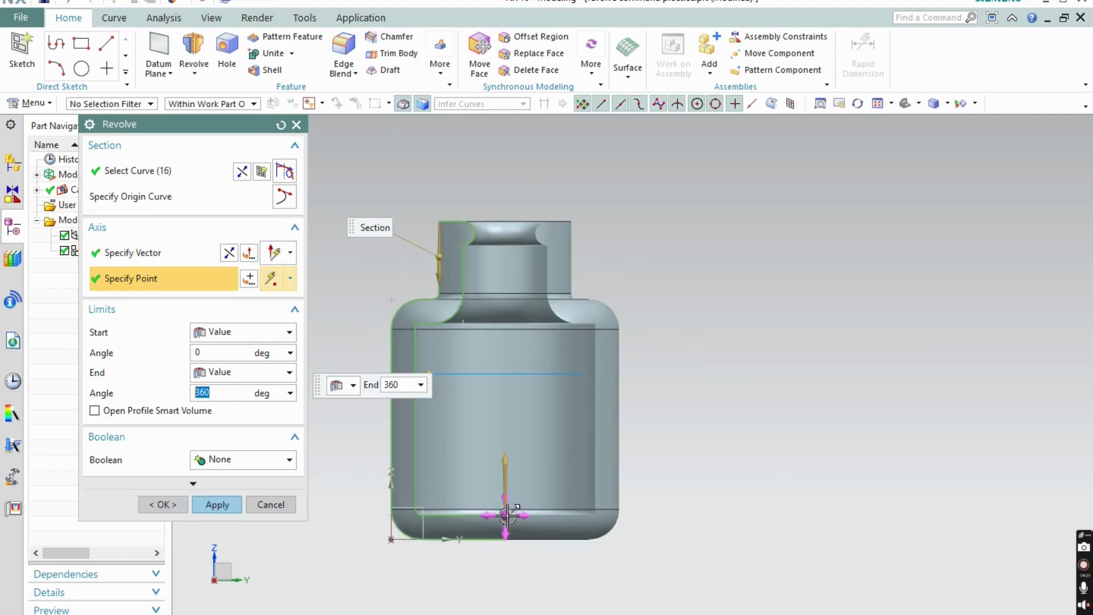
left_click(221, 510)
left_click(271, 505)
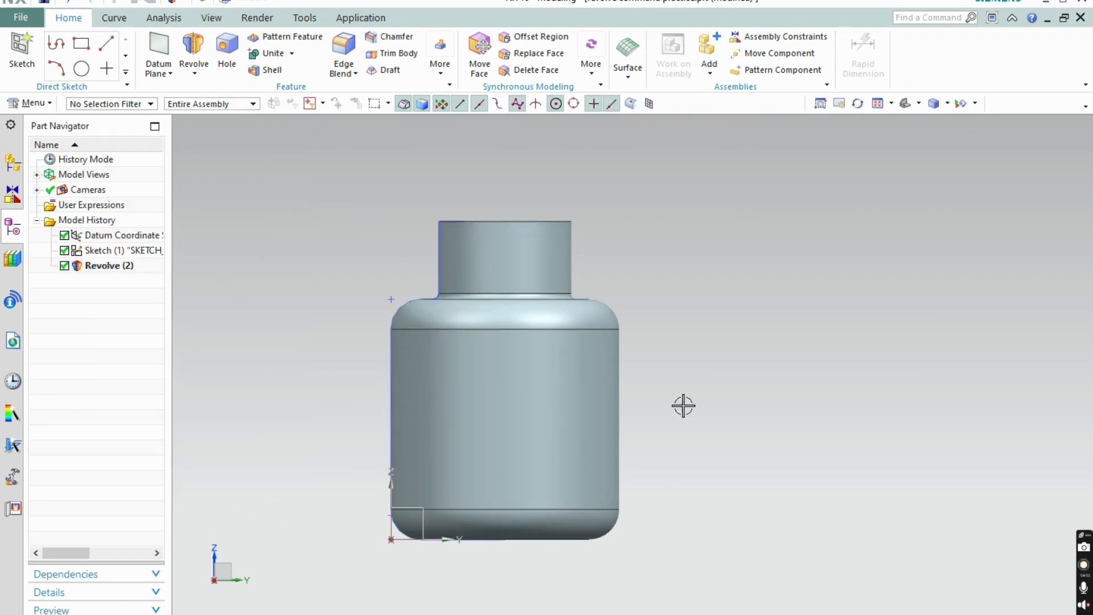
Hide the profile sketch on the revolved bottle
middle_click_drag(701, 355, 702, 392)
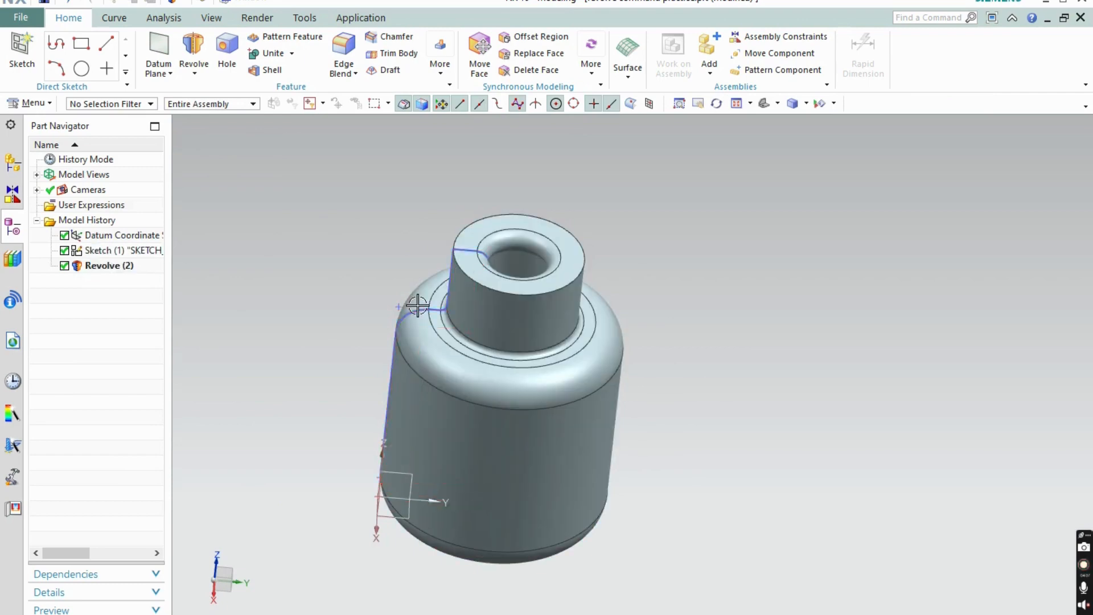
left_click(417, 314)
right_click(420, 313)
left_click(450, 296)
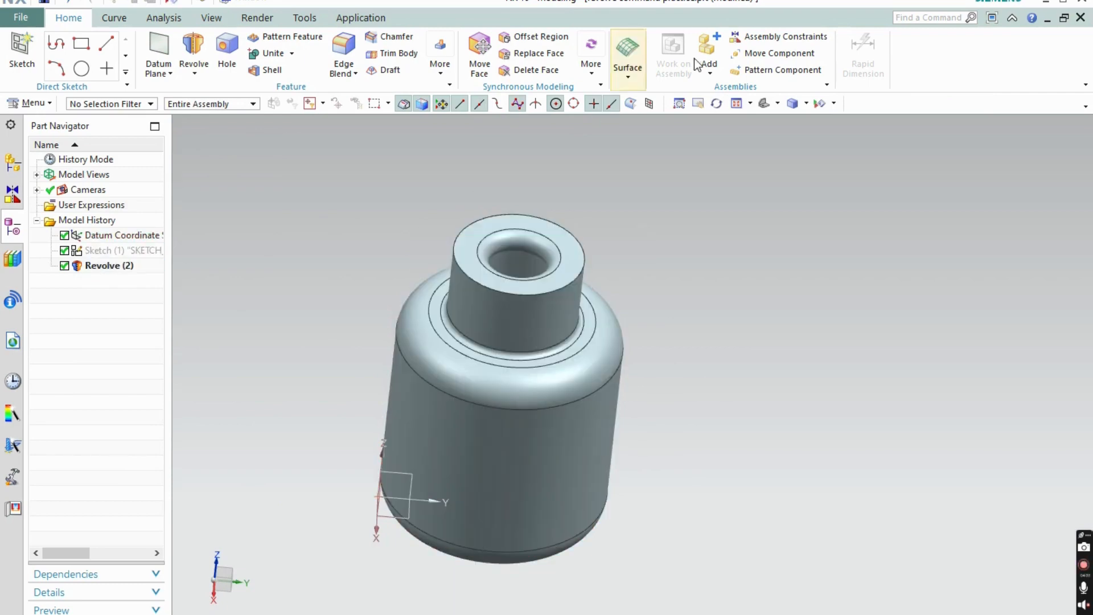
Examine the bottle's interior in Static Wireframe and return the display to shaded with edges
left_click(807, 103)
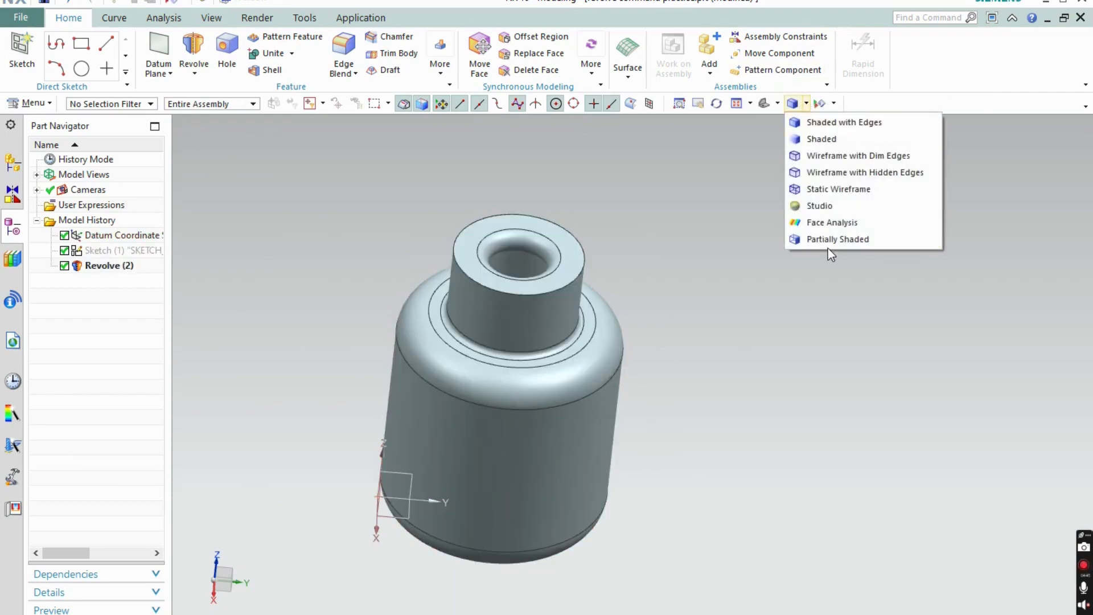
left_click(826, 189)
middle_click_drag(818, 352, 832, 322)
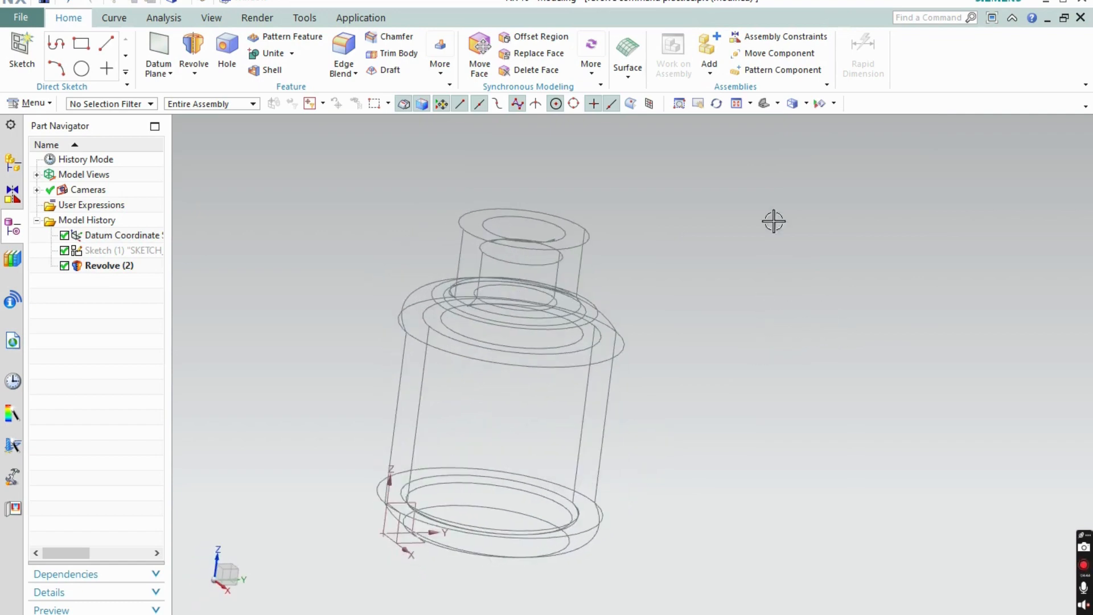
left_click(807, 103)
left_click(814, 139)
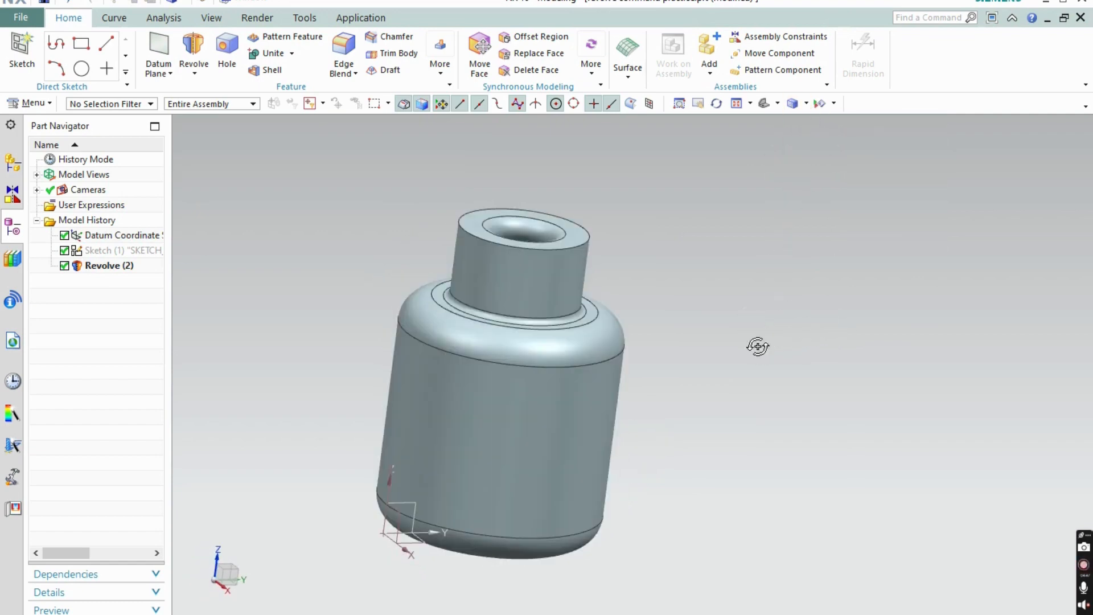
Turn on True Shading to display the revolved bottle in a rendered scene
mouse_move(757, 346)
middle_mouse_down()
mouse_move(735, 361)
mouse_move(754, 313)
mouse_move(783, 337)
middle_mouse_up()
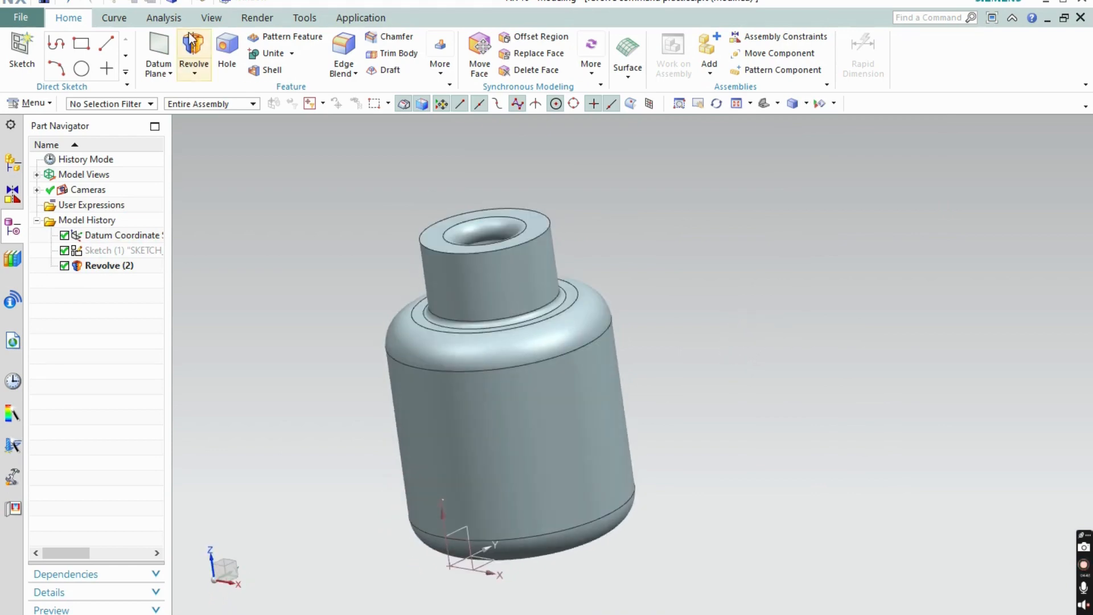
left_click(259, 18)
left_click(25, 54)
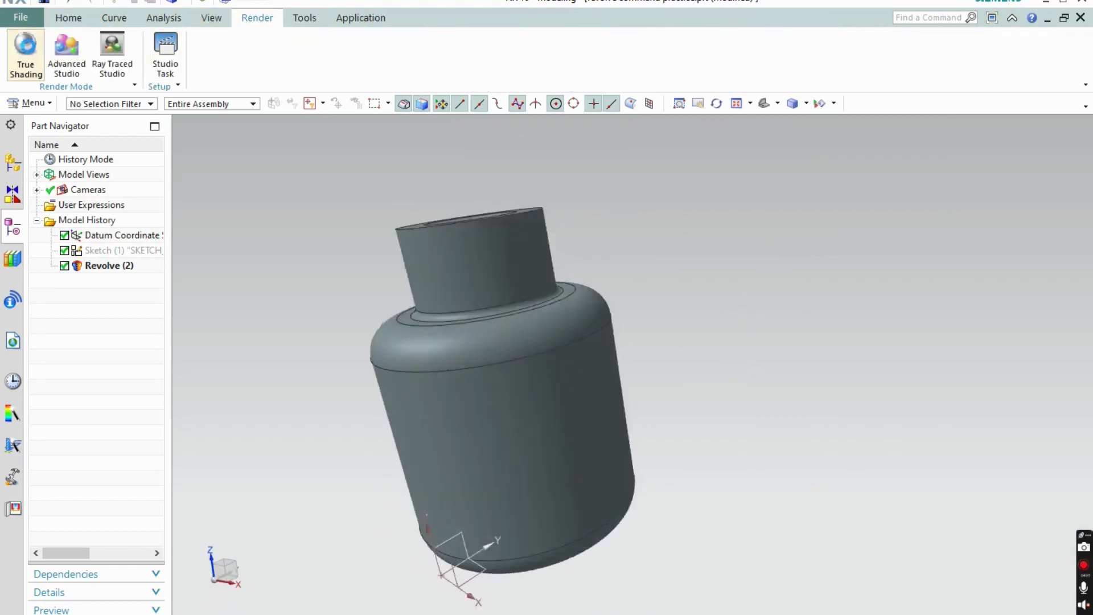
mouse_move(542, 264)
middle_mouse_down()
mouse_move(676, 273)
mouse_move(723, 252)
mouse_move(721, 289)
middle_mouse_up()
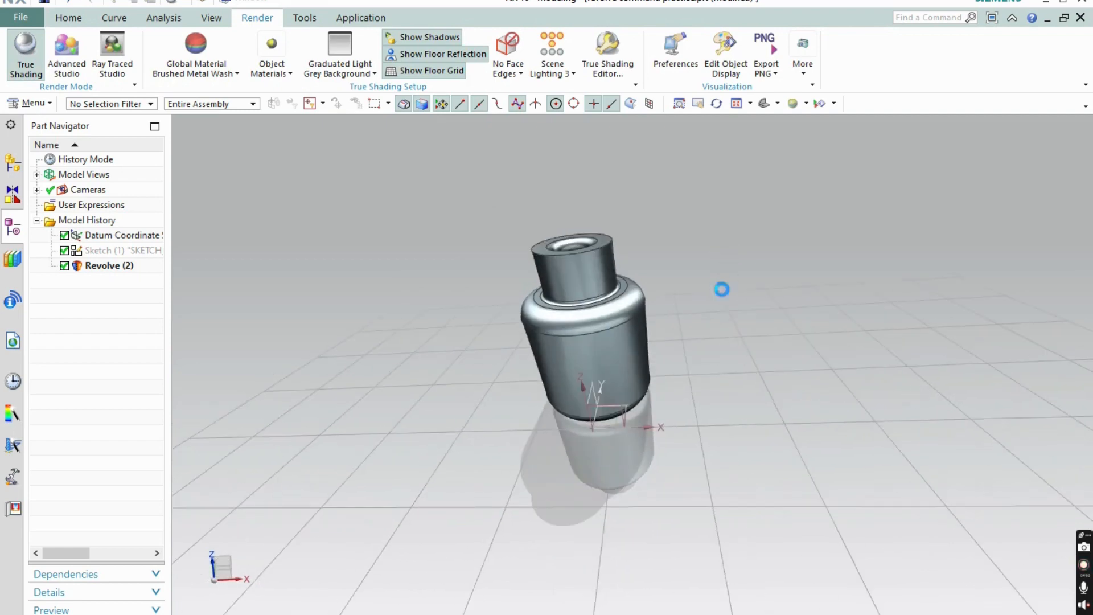
Apply the Global Material Gold to the bottle and view its rendered surface up close
left_click(606, 312)
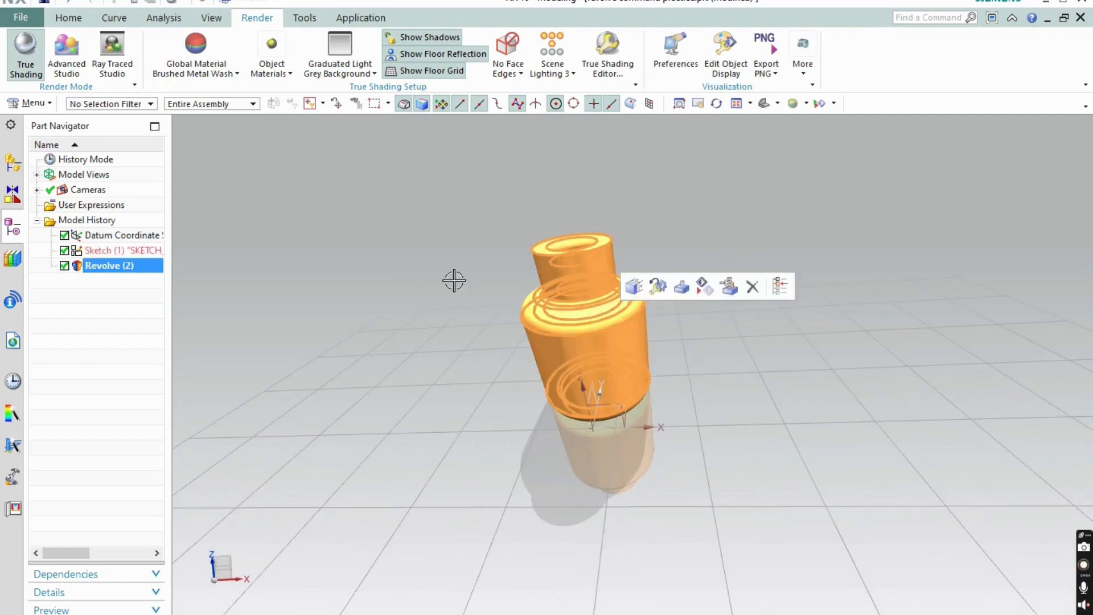
left_click(208, 73)
left_click(211, 165)
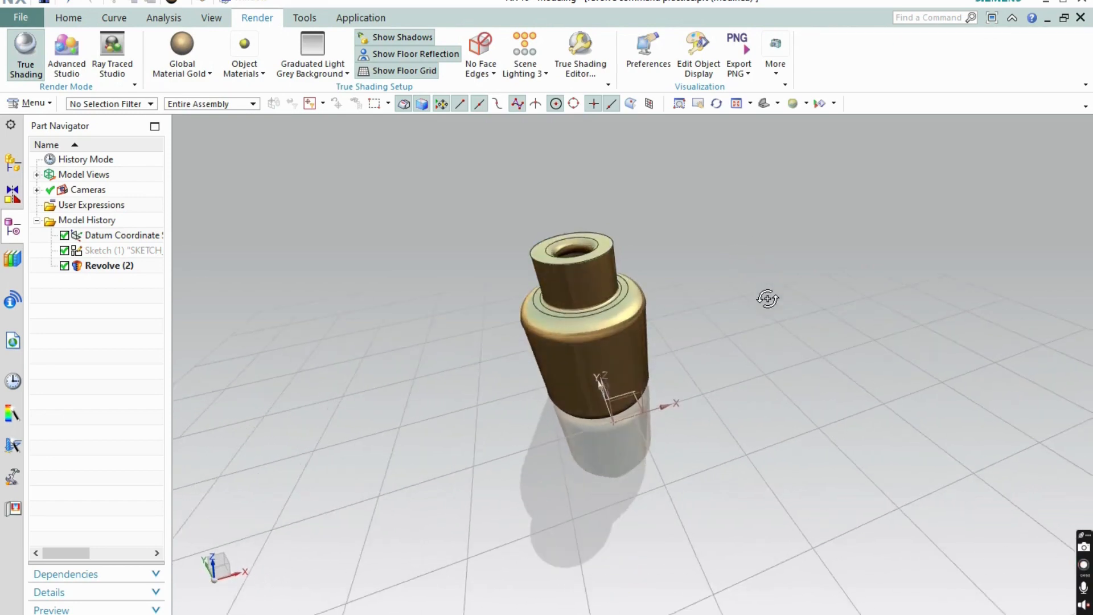
scroll(685, 279, "up", 3)
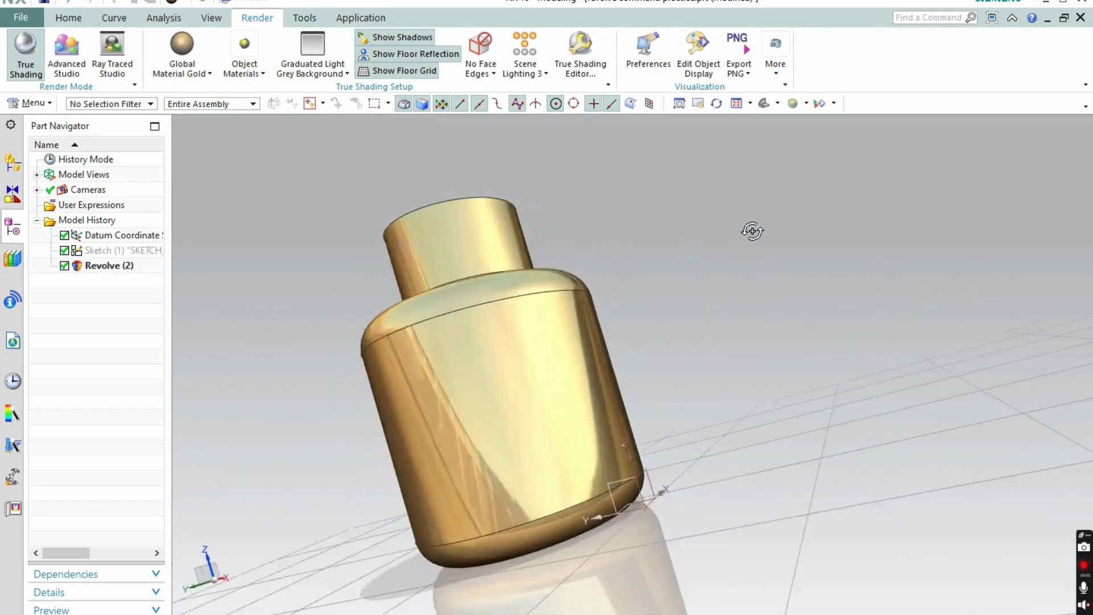